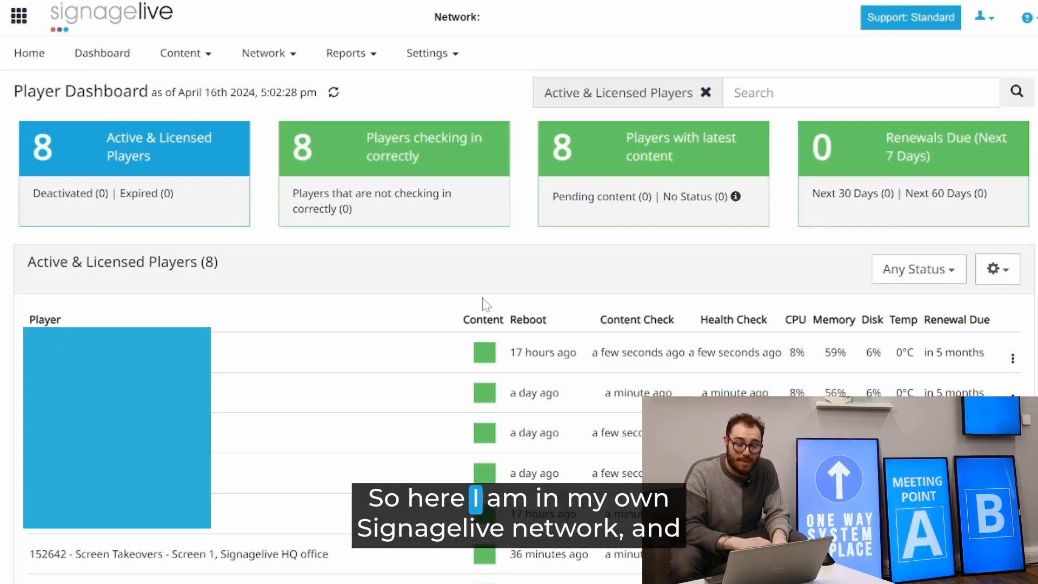
# Open the Screen 1 player at Signagelive HQ office and show its content and screen on/off details.
pyautogui.scroll(-3, 486, 304)
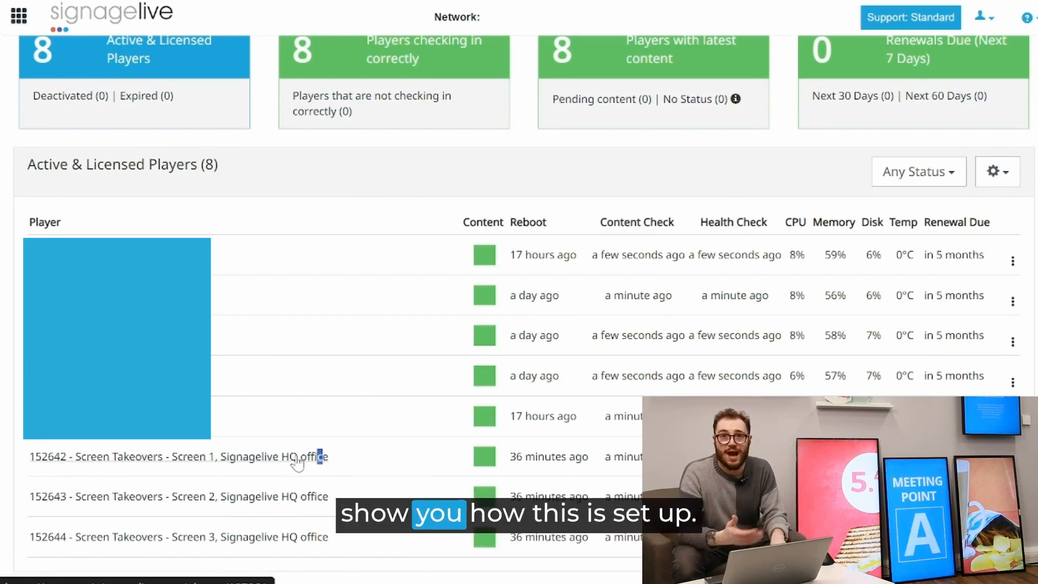
pyautogui.click(296, 459)
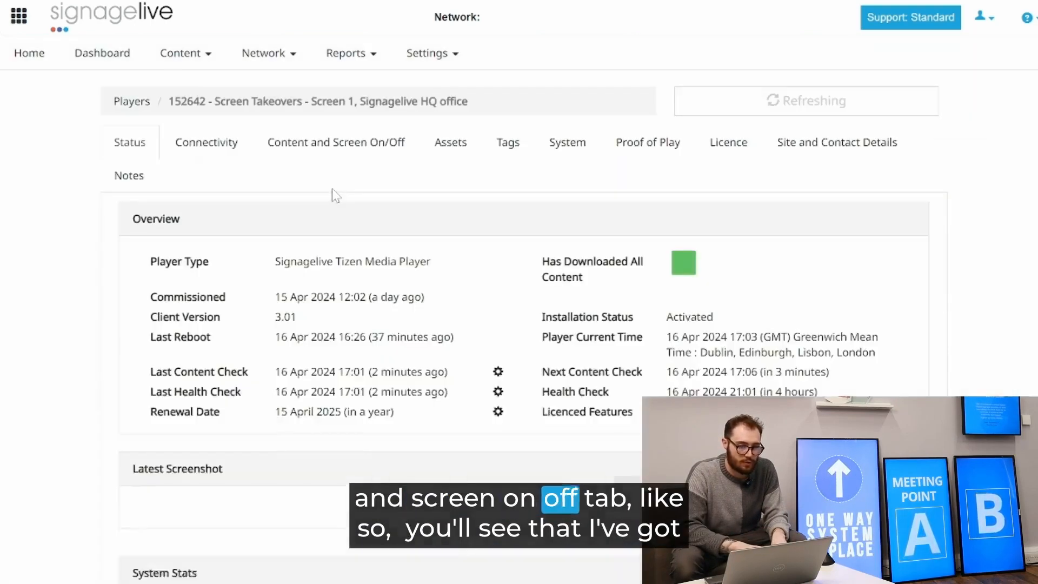
pyautogui.click(319, 143)
pyautogui.scroll(-5, 323, 151)
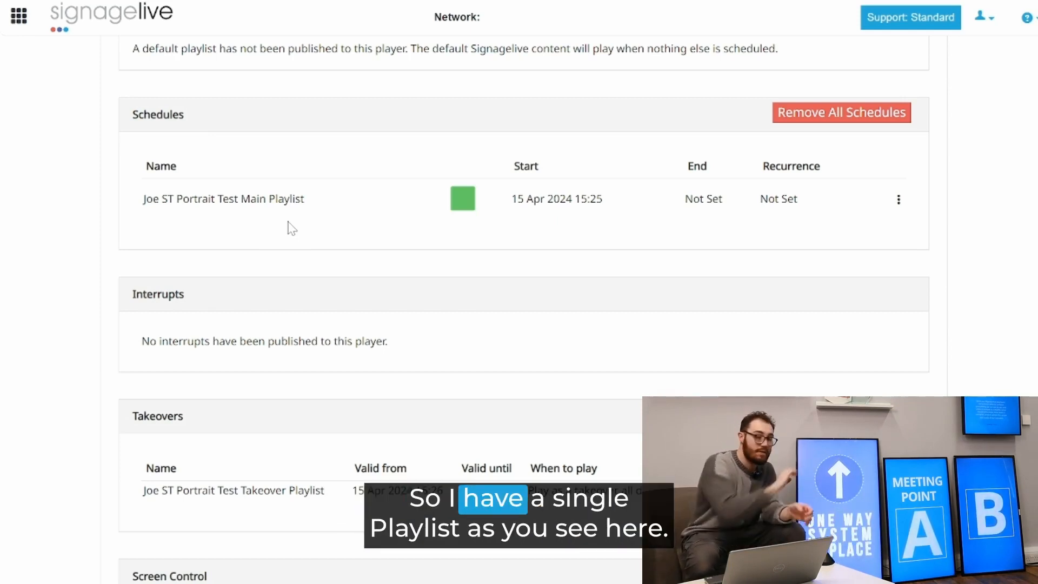
# Open the player's scheduled main playlist for editing and check which player tags each of its three videos is restricted to.
pyautogui.click(898, 201)
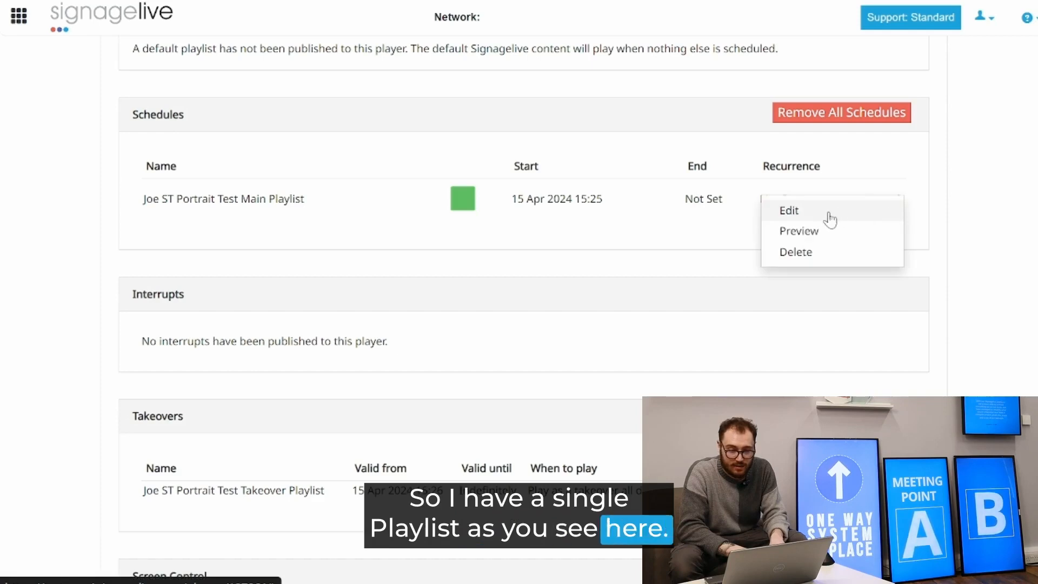
pyautogui.click(832, 214)
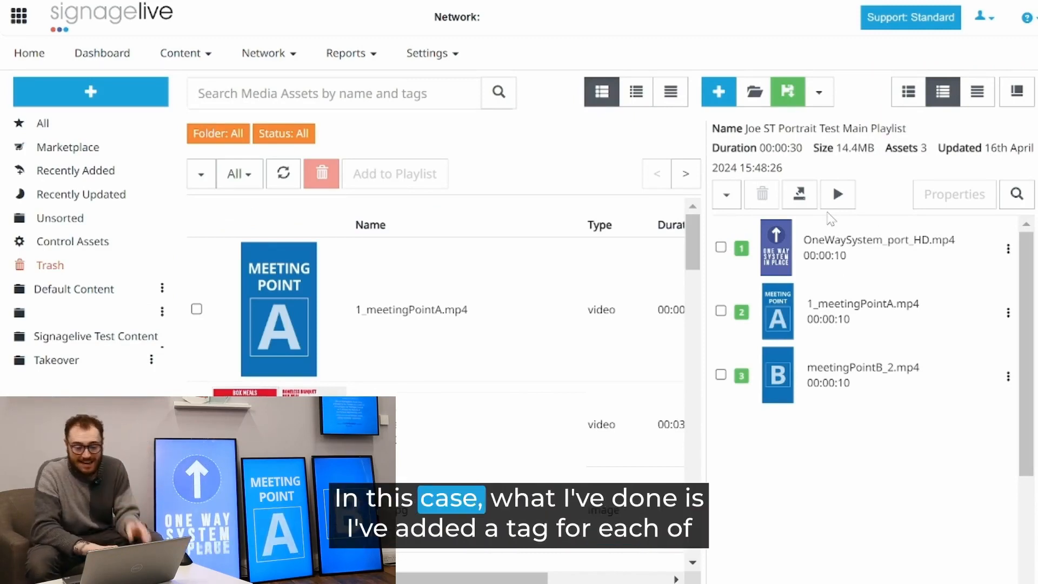
pyautogui.moveTo(825, 250)
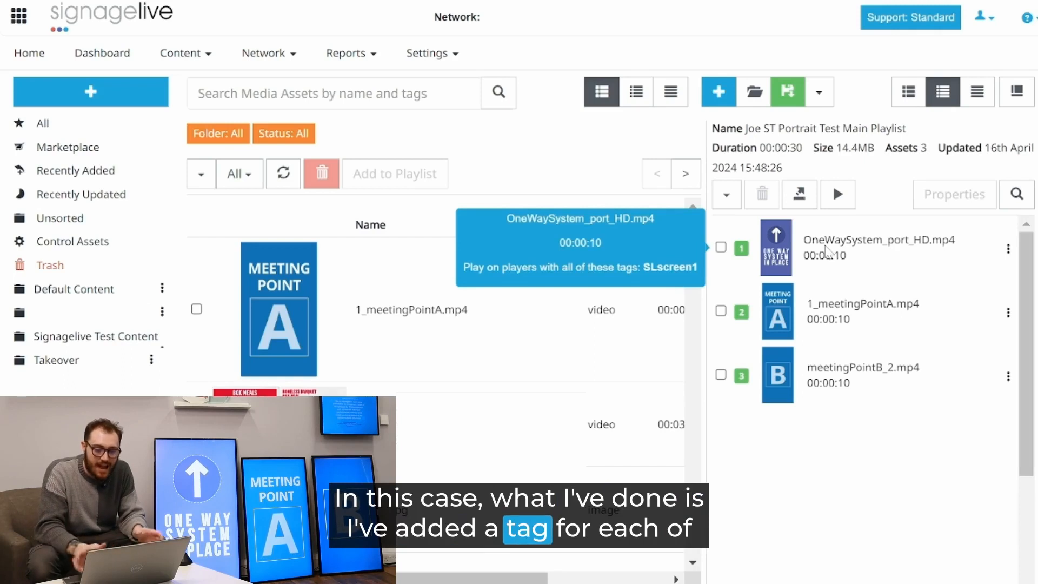
pyautogui.moveTo(874, 237)
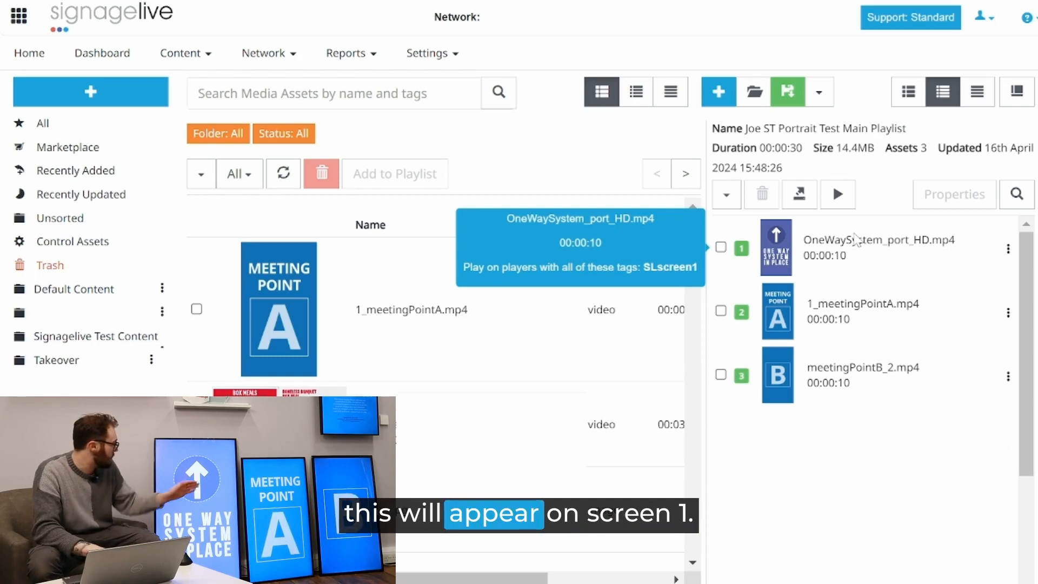
pyautogui.moveTo(847, 322)
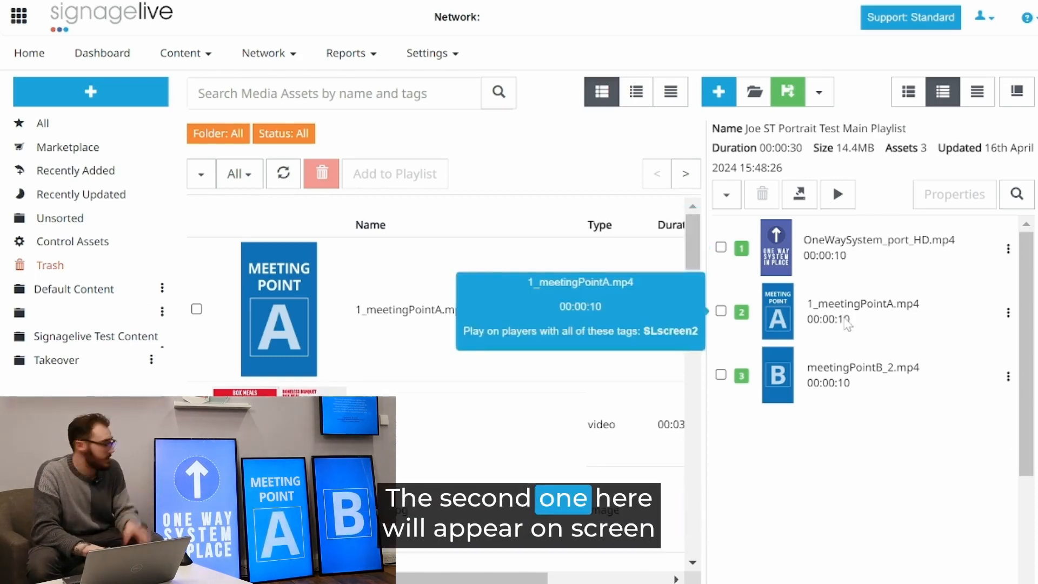
pyautogui.moveTo(826, 383)
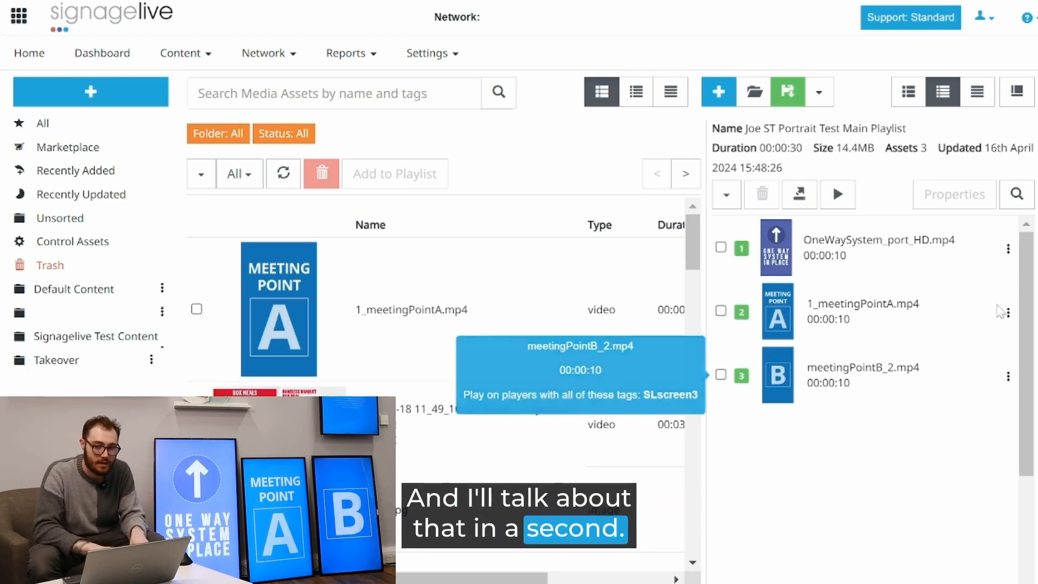
pyautogui.moveTo(998, 311)
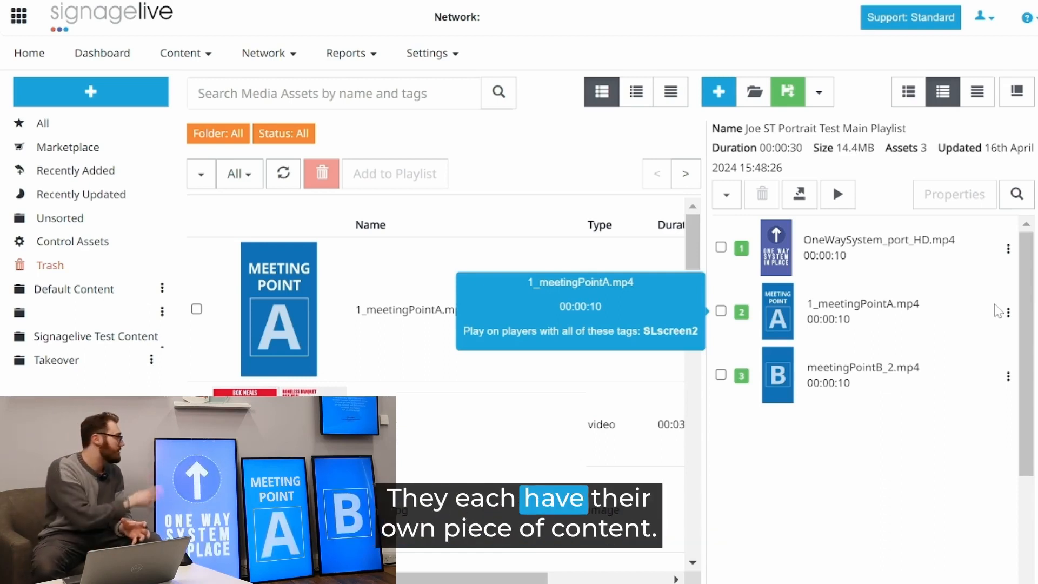
pyautogui.moveTo(980, 255)
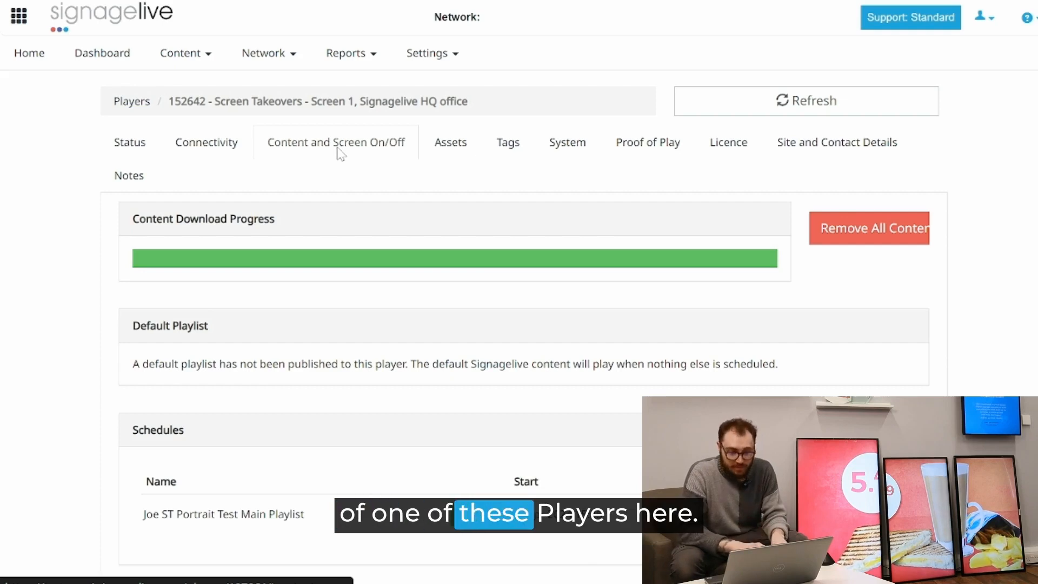
# Review the schedules and takeovers published to the Screen 1 player, including when the takeover playlist plays.
pyautogui.scroll(-8, 341, 154)
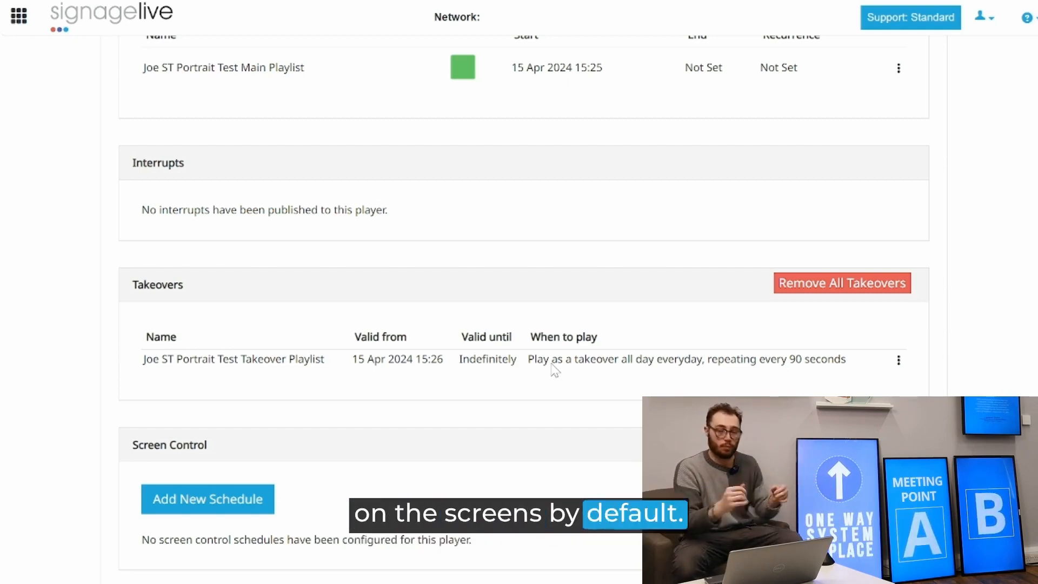
pyautogui.scroll(1, 600, 388)
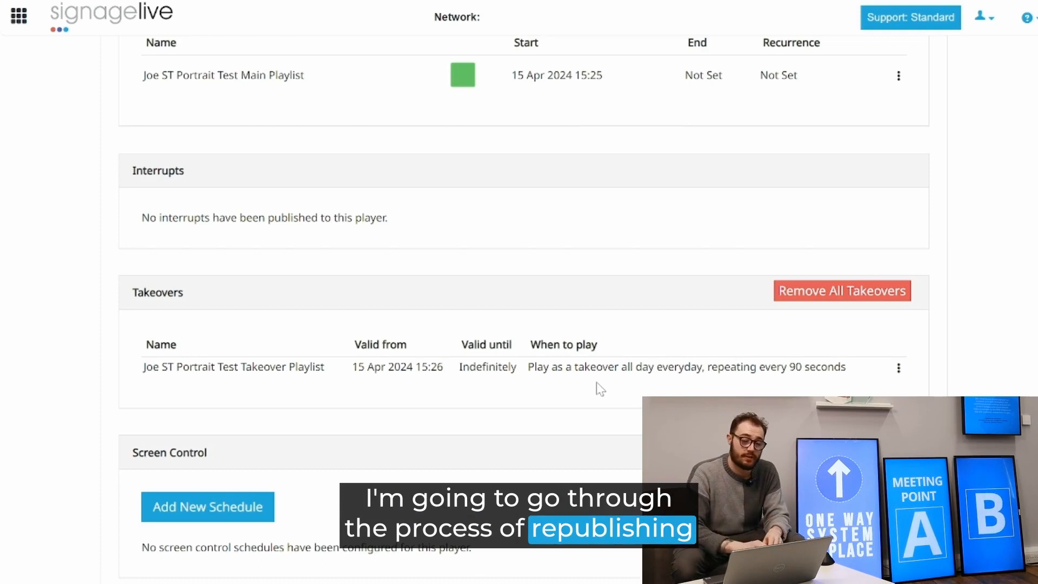
pyautogui.scroll(8, 600, 388)
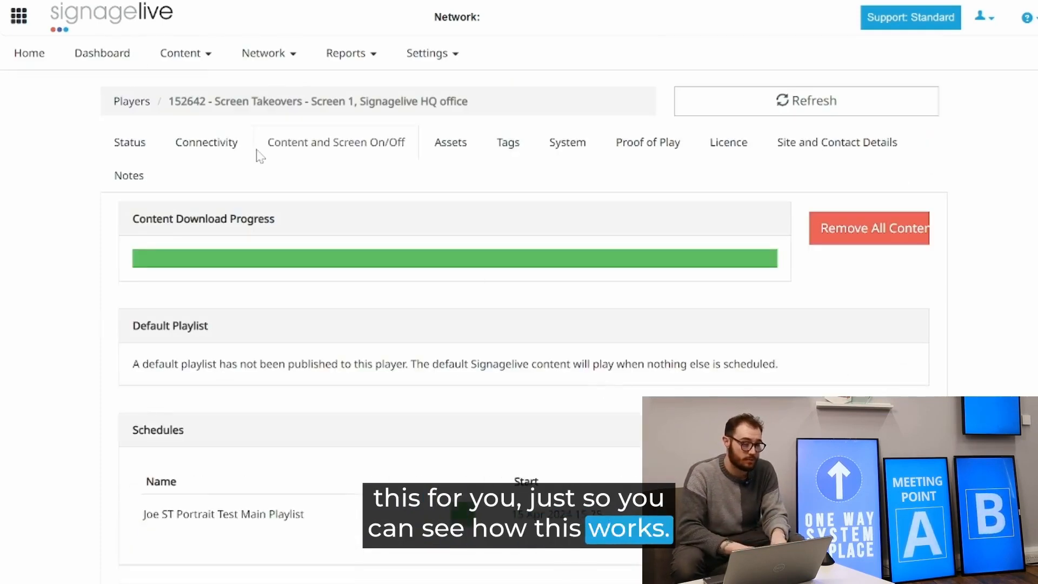
pyautogui.scroll(-3, 301, 503)
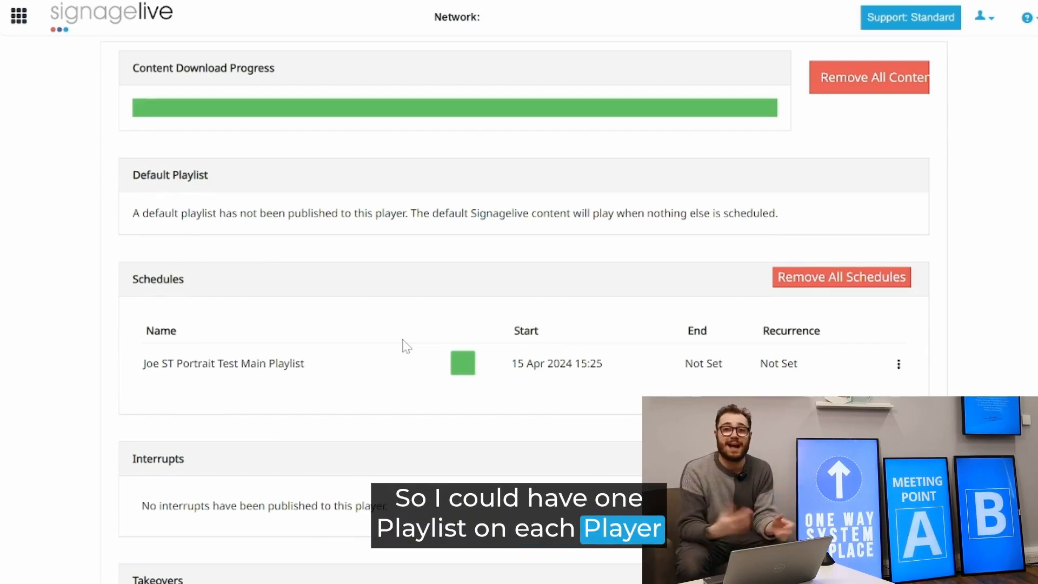
pyautogui.scroll(-1, 403, 342)
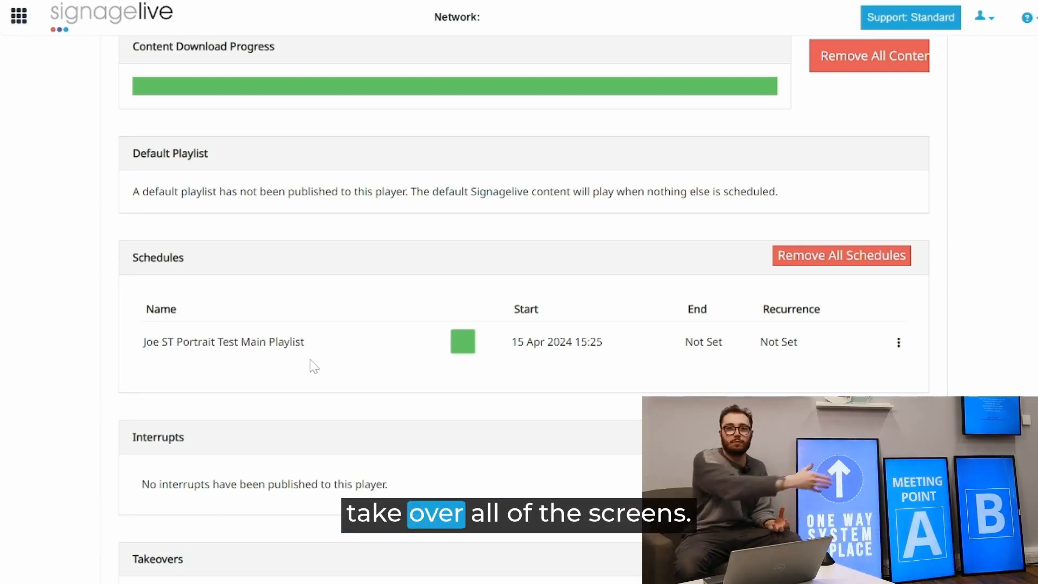
pyautogui.scroll(3, 314, 367)
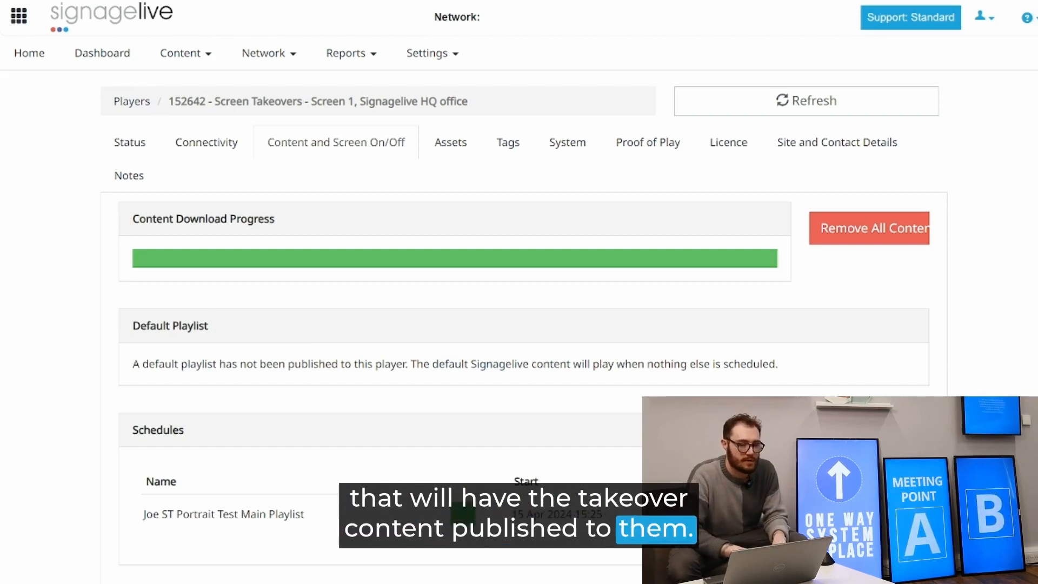
# Open the network's takeover groups, then view and save the properties of the Signagelive HQ group.
pyautogui.click(266, 58)
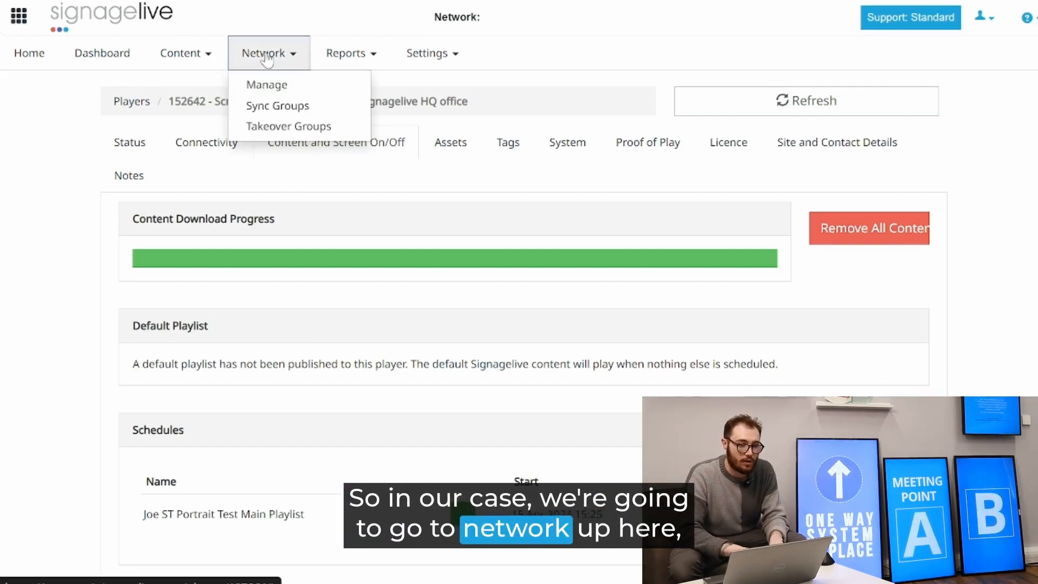
pyautogui.click(276, 127)
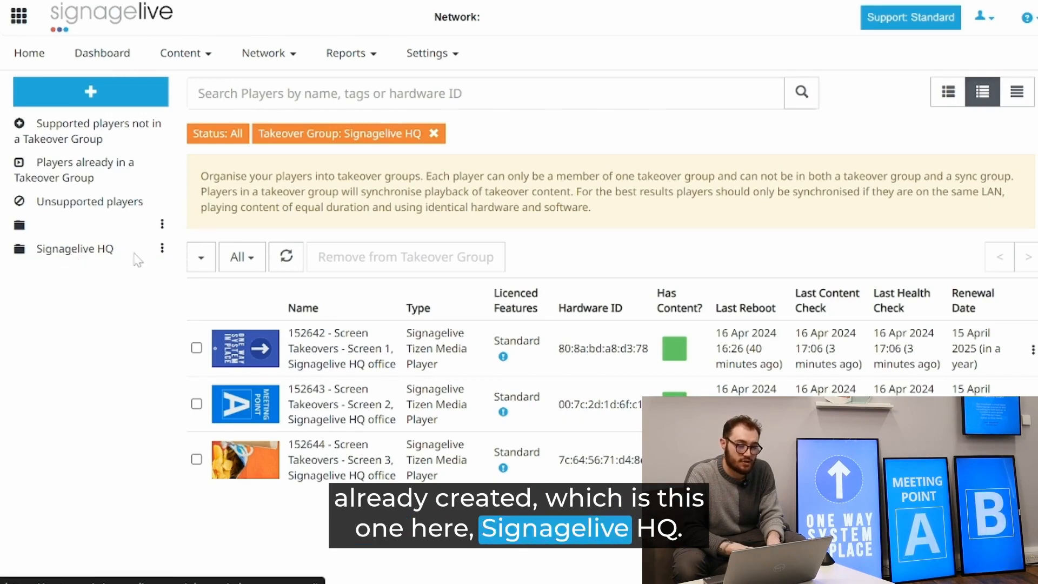
pyautogui.click(163, 250)
pyautogui.click(119, 258)
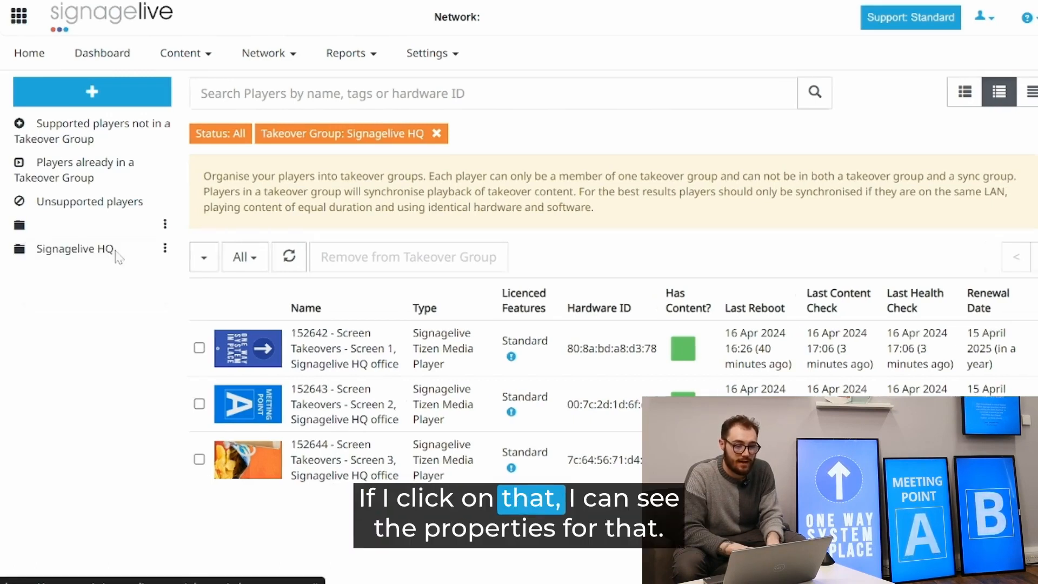
pyautogui.click(433, 189)
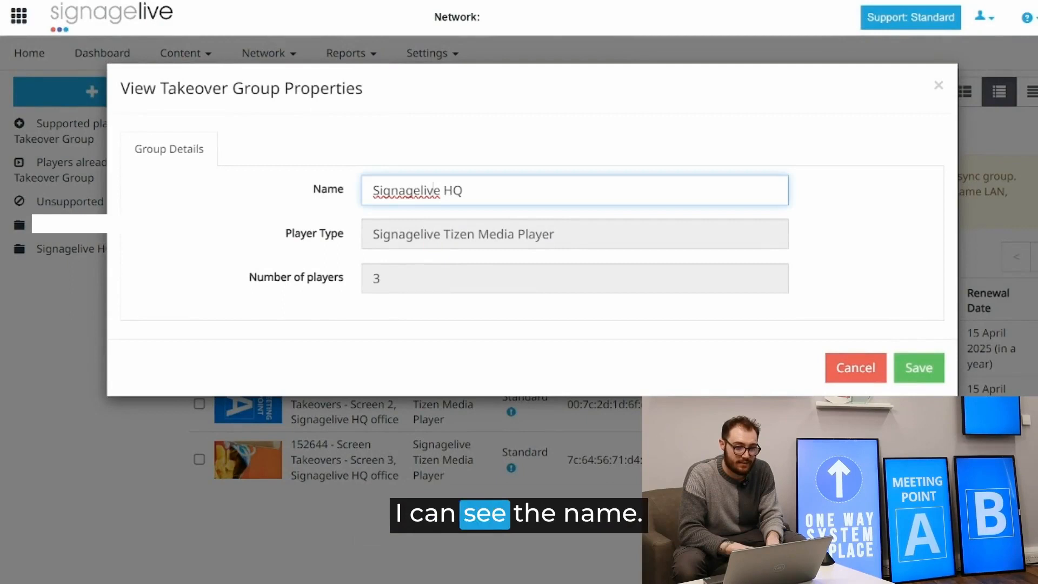
pyautogui.click(399, 224)
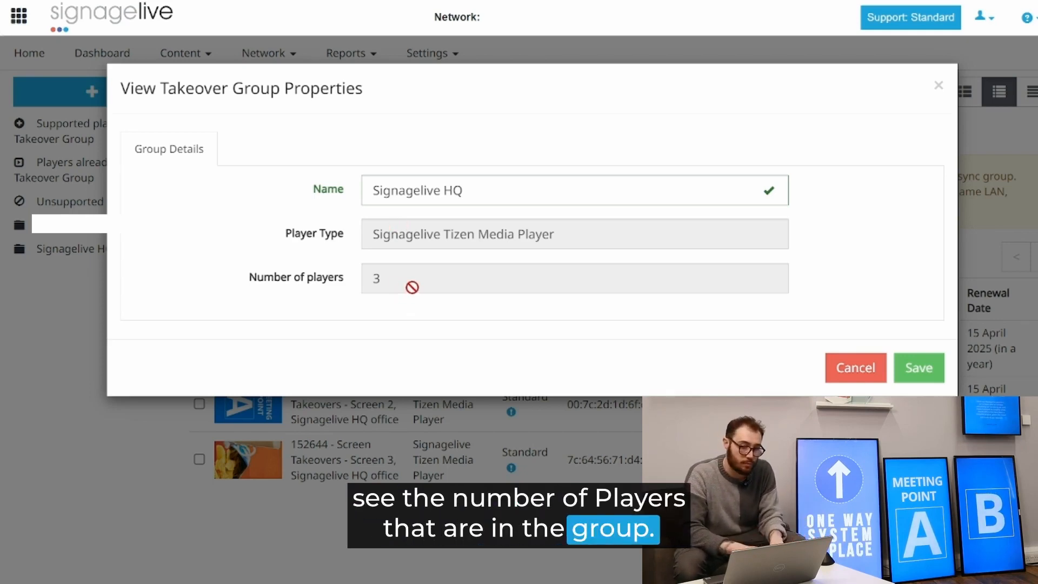
pyautogui.click(904, 379)
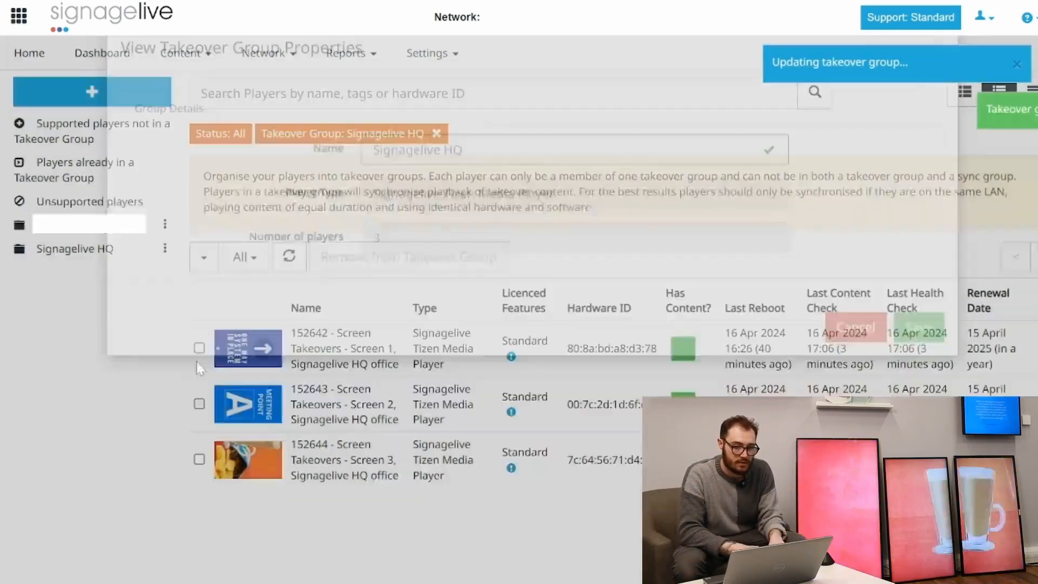
# Create a takeover group named New Takeover and compare its player list with that of the Signagelive HQ group.
pyautogui.click(121, 95)
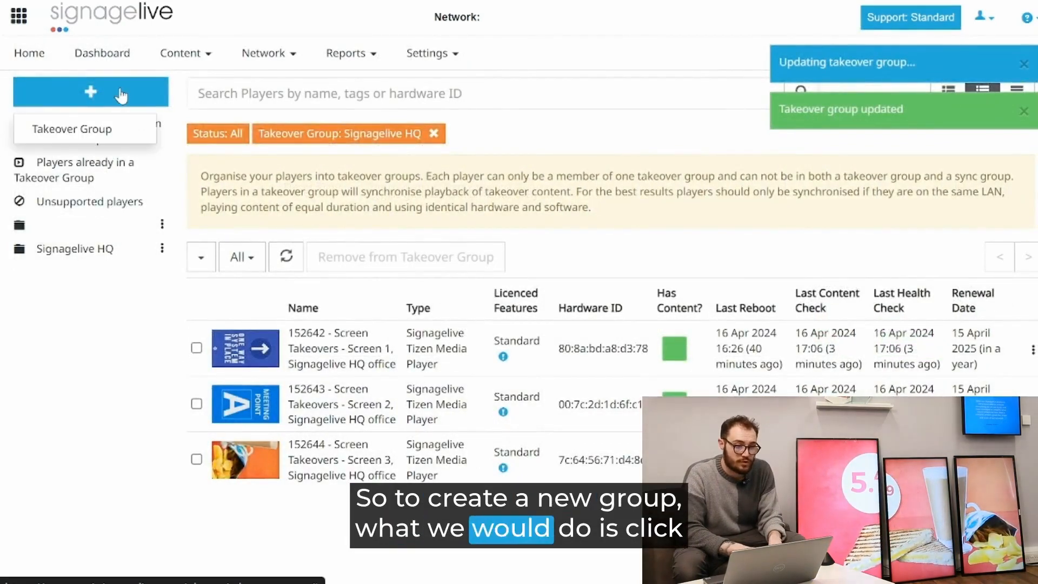
pyautogui.click(88, 130)
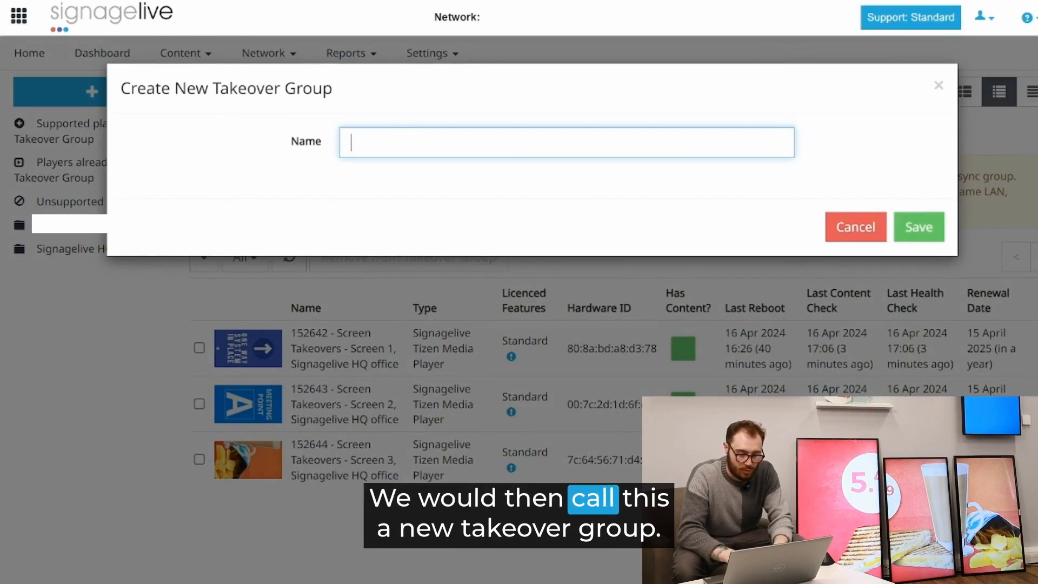
pyautogui.write('New Takeover')
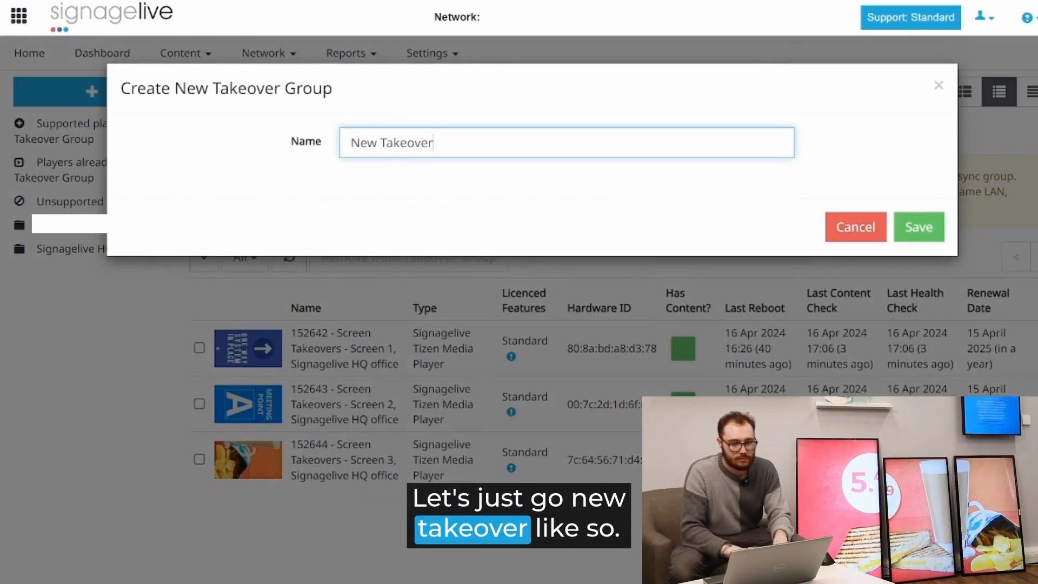
pyautogui.click(919, 227)
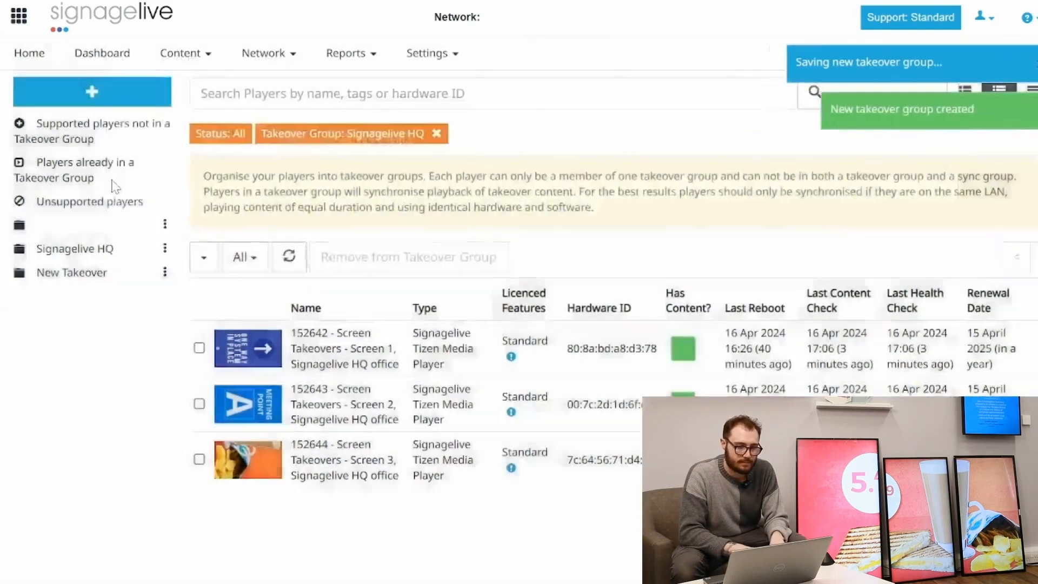
pyautogui.click(71, 274)
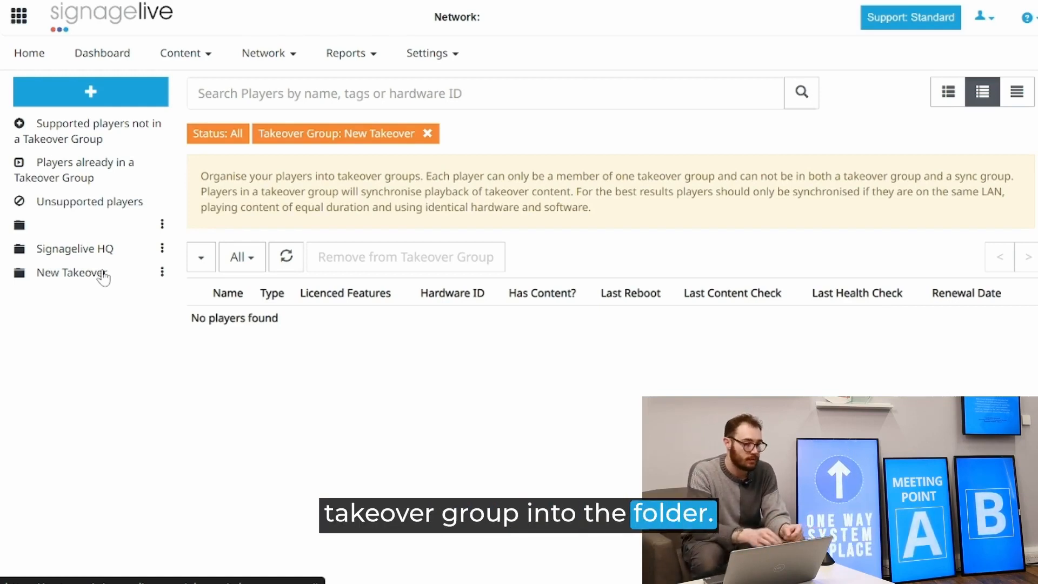
pyautogui.click(88, 252)
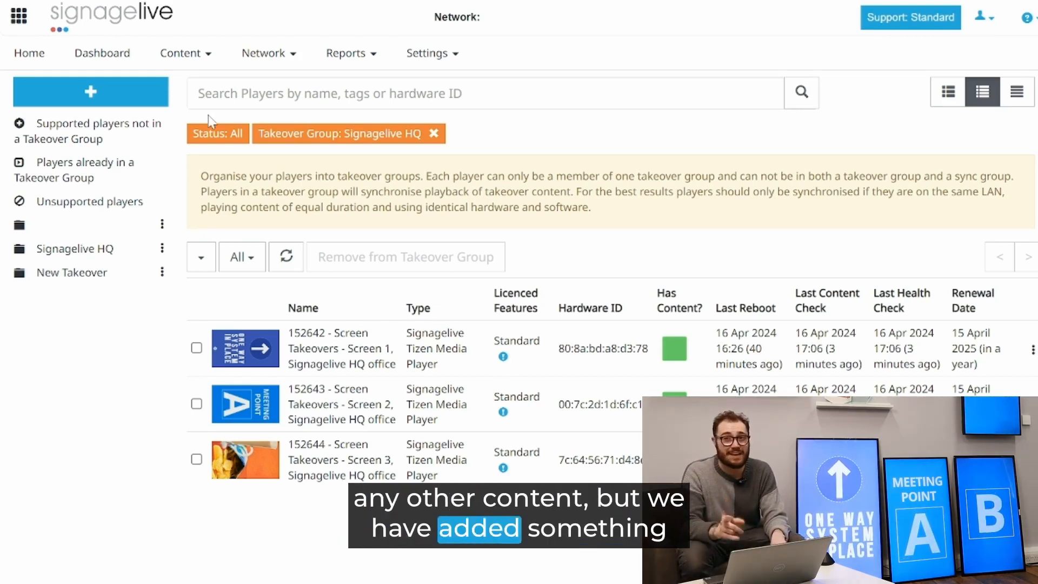
# Start publishing content and choose to have it play as a takeover.
pyautogui.click(173, 52)
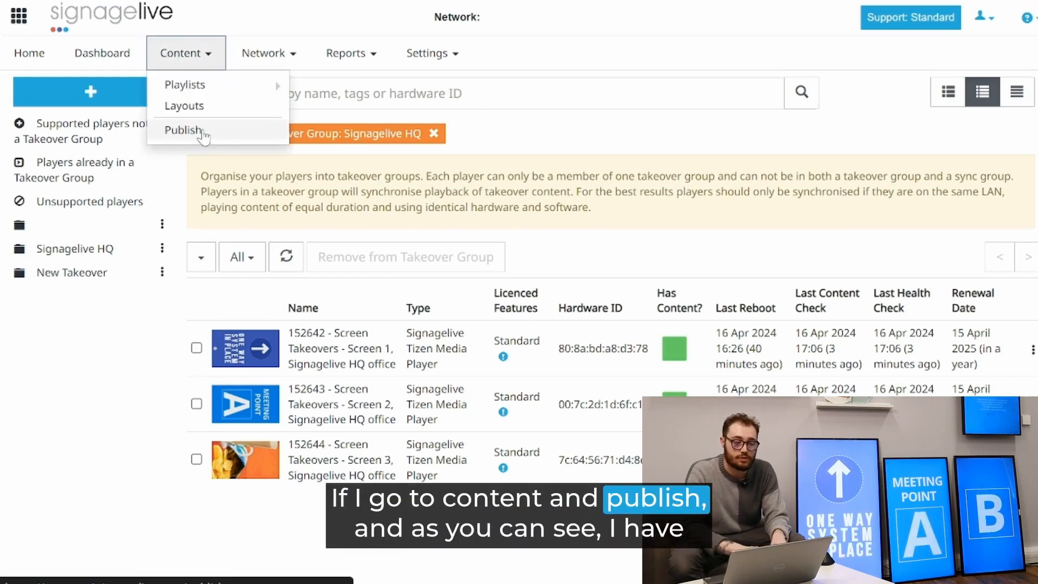
pyautogui.click(204, 132)
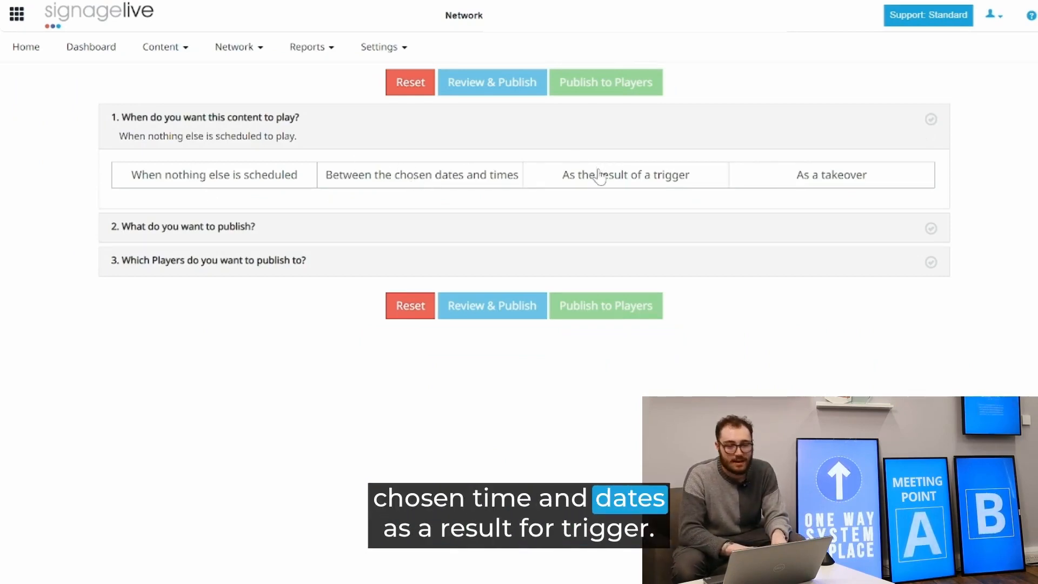
pyautogui.click(822, 172)
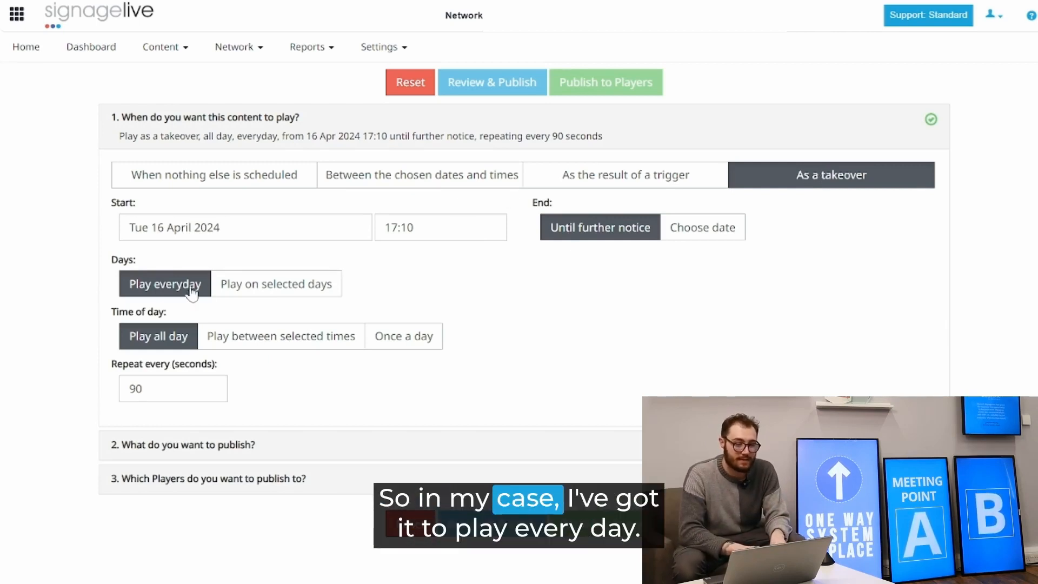
# Restrict the takeover to selected days with only Monday chosen, playing once a day.
pyautogui.click(231, 290)
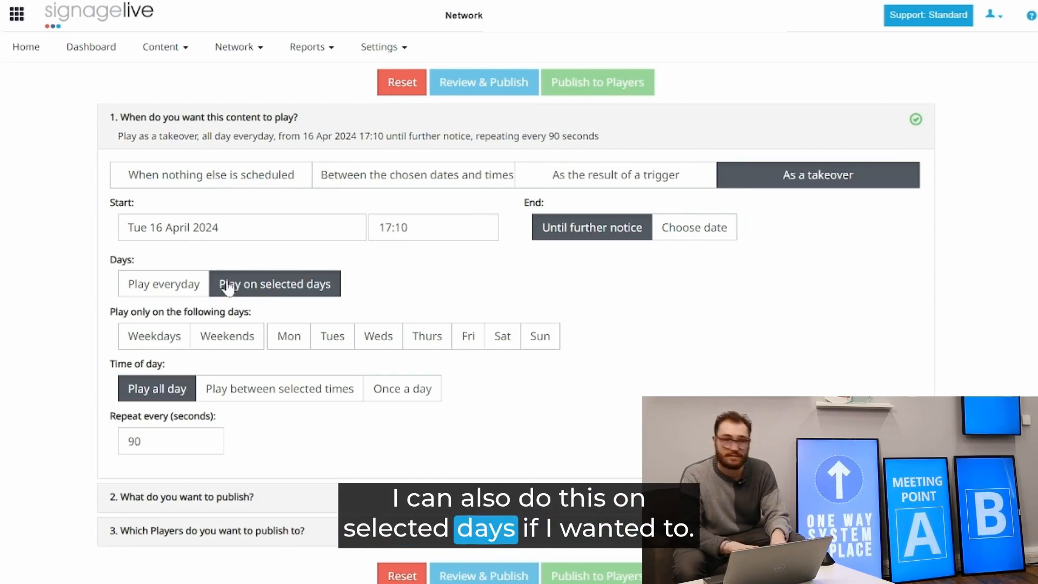
pyautogui.click(290, 339)
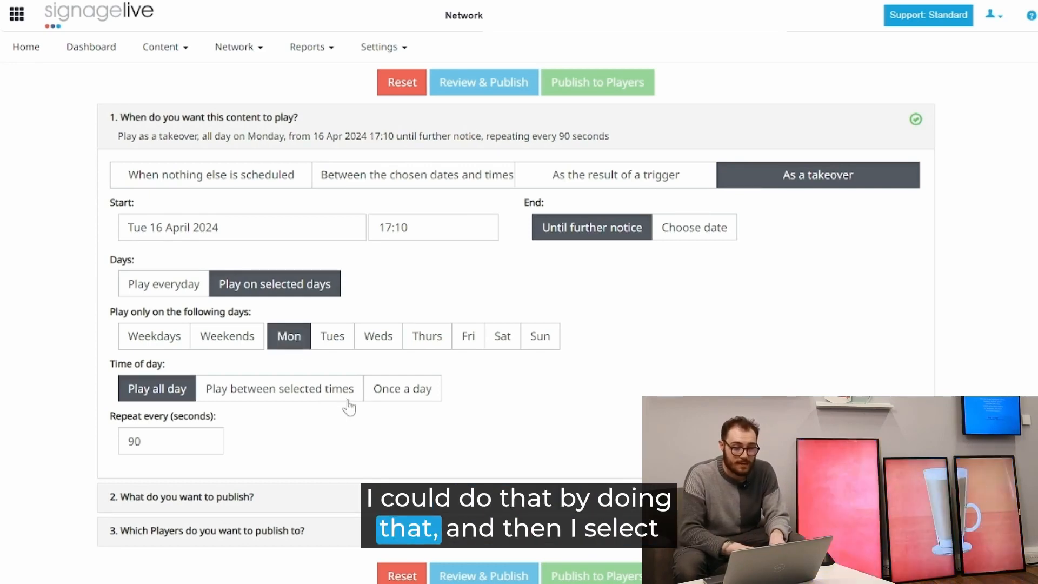
pyautogui.click(401, 390)
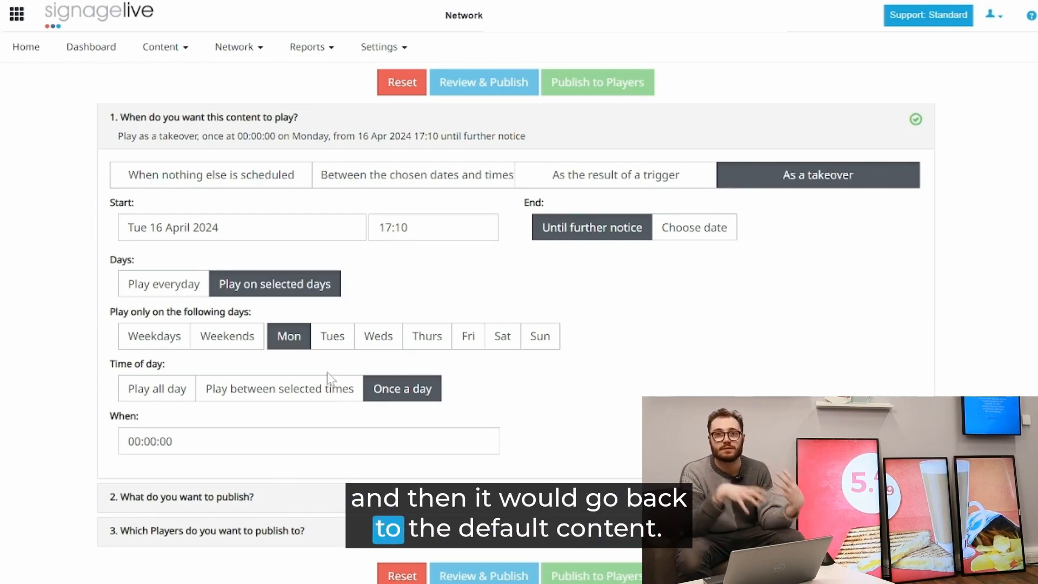
# Schedule the takeover to play every day and all day.
pyautogui.click(165, 283)
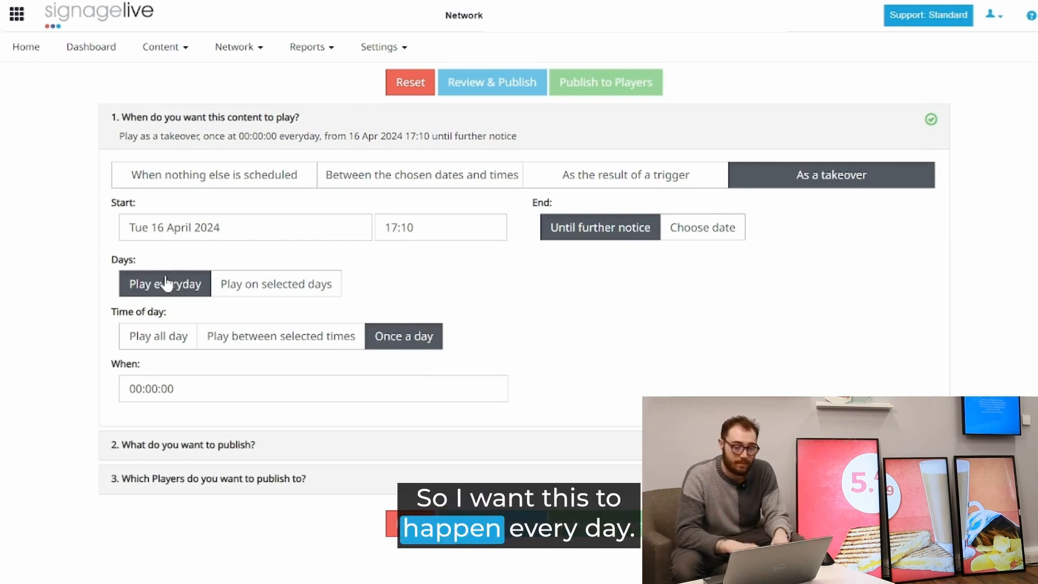
pyautogui.click(171, 336)
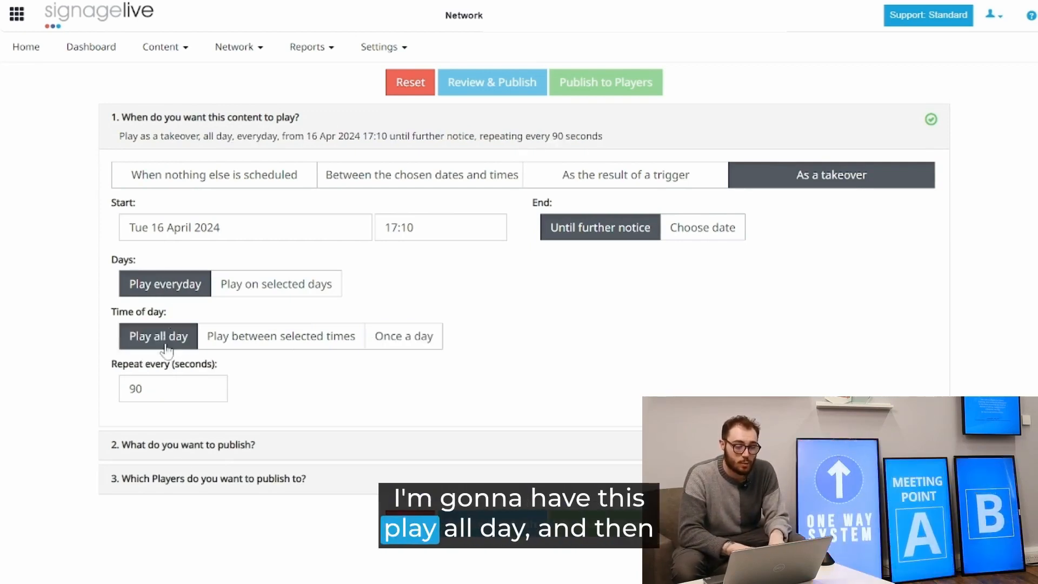
pyautogui.click(142, 388)
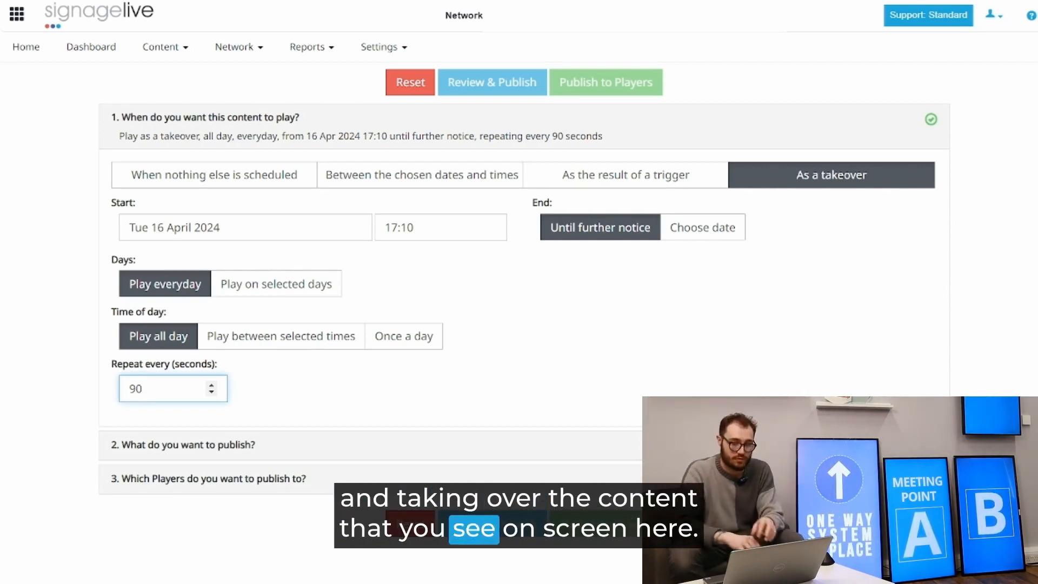
# Restrict the takeover to play between selected times, with the window starting at 00:08:00 and the end time kept at 23:59:59.
pyautogui.click(251, 340)
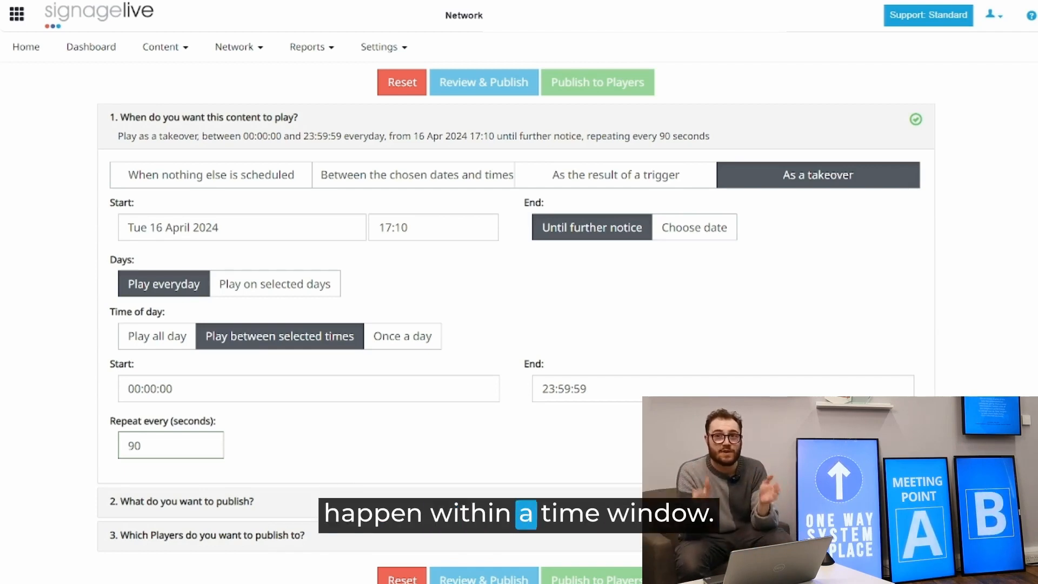
pyautogui.click(150, 388)
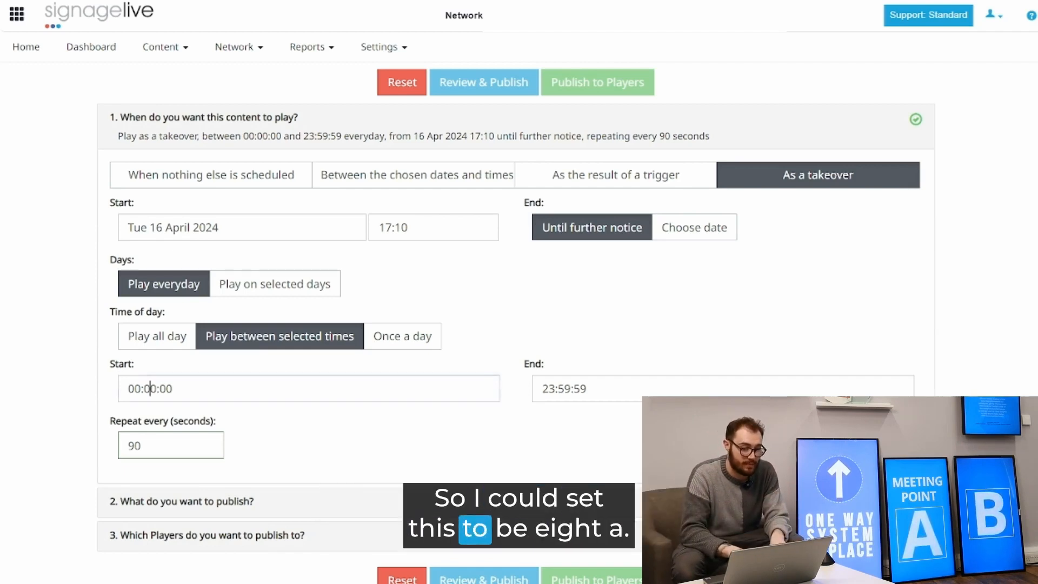
pyautogui.click(223, 477)
pyautogui.write('08')
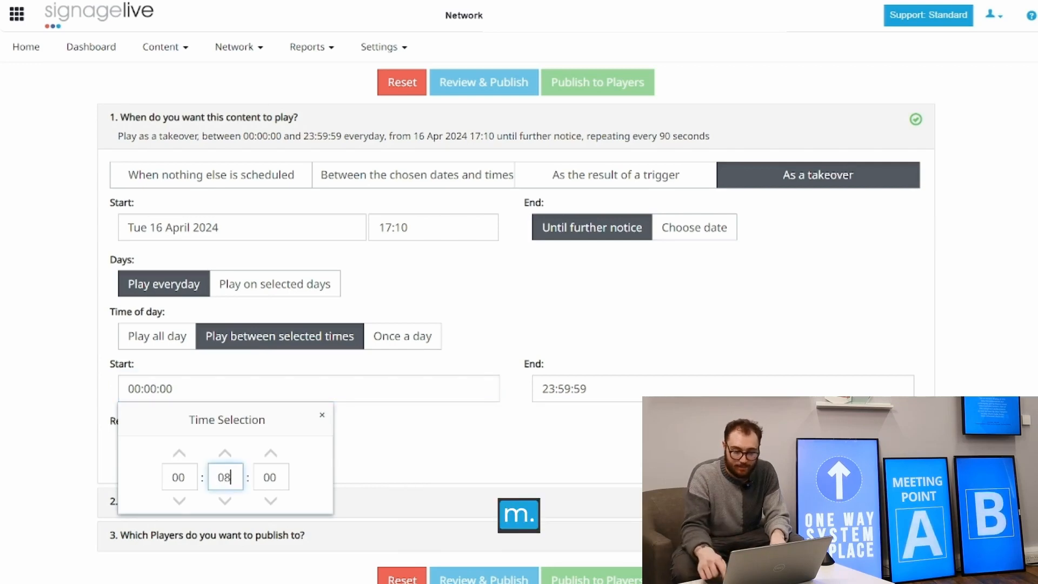
pyautogui.click(431, 435)
pyautogui.click(564, 388)
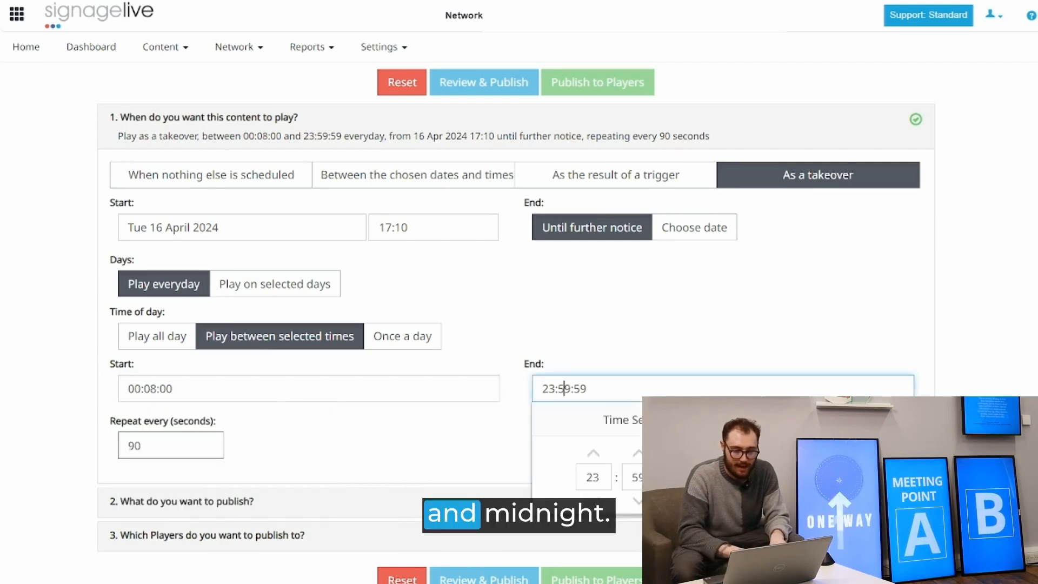
pyautogui.click(622, 347)
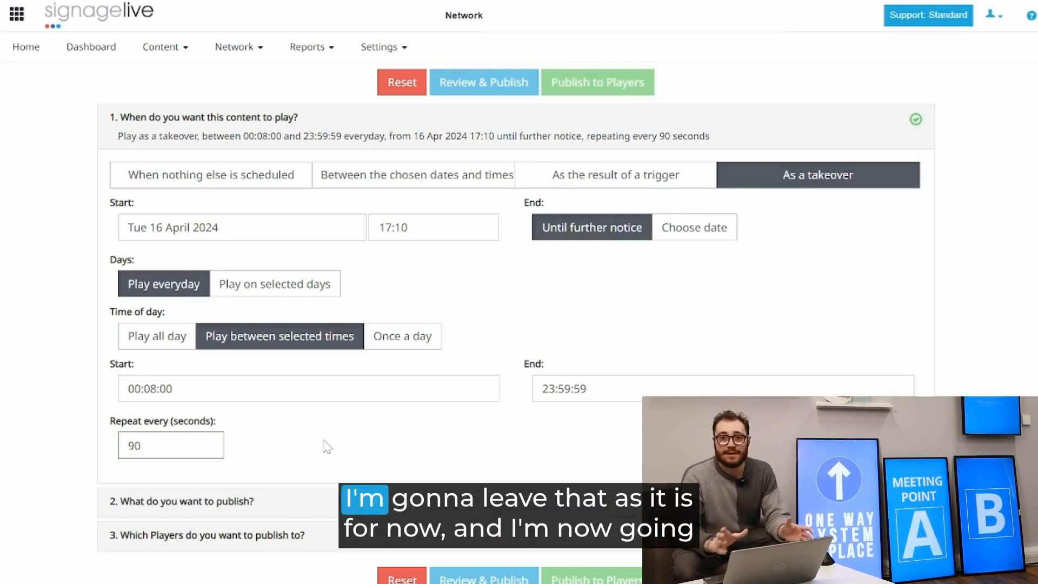
# Choose the ST Portrait Test Takeover Playlist as the content to publish.
pyautogui.click(275, 503)
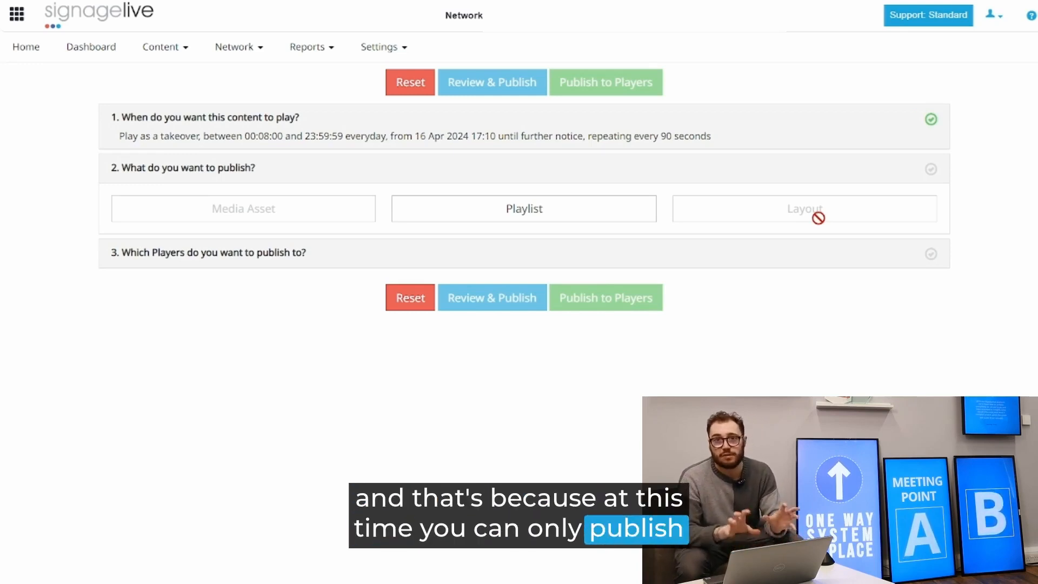
pyautogui.click(564, 212)
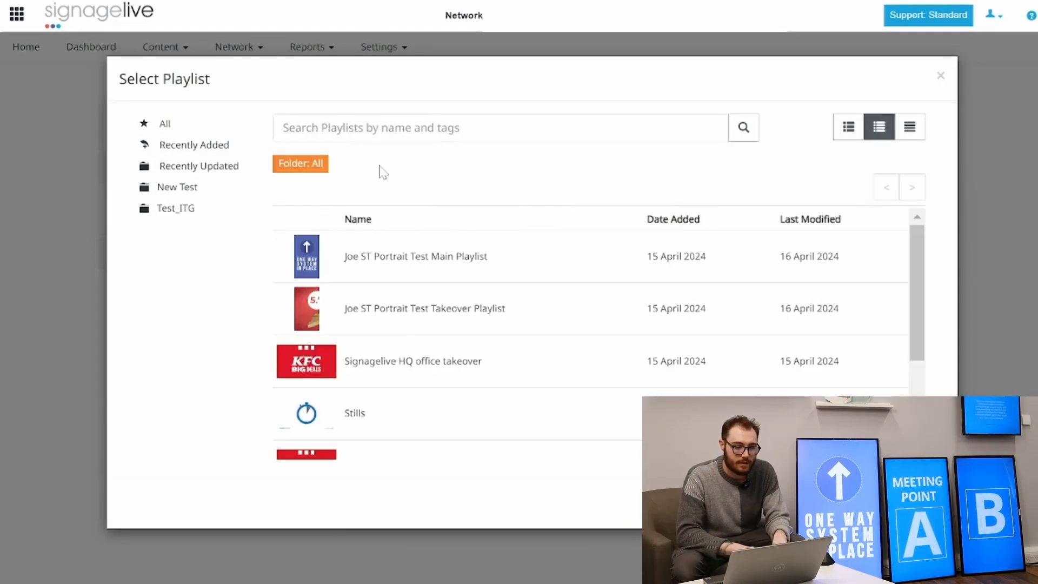
pyautogui.click(422, 306)
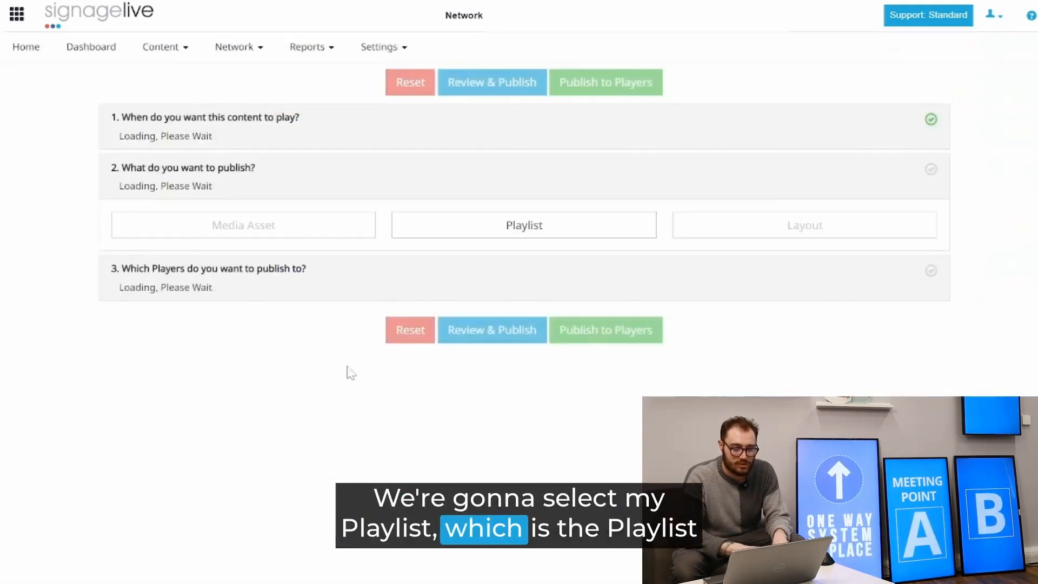
# Preview the assets of the selected takeover playlist through to the third one.
pyautogui.scroll(-3, 265, 352)
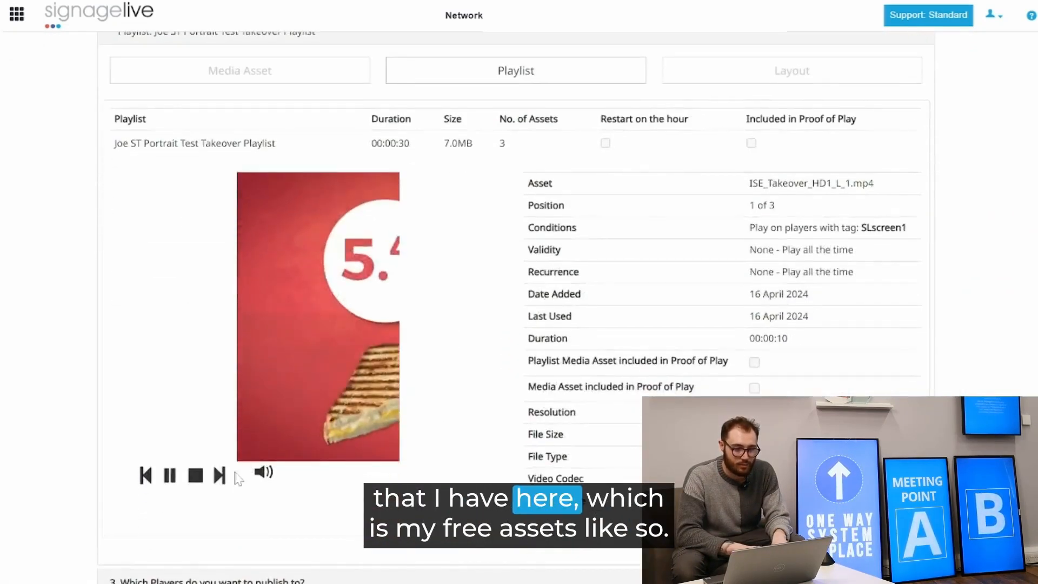
pyautogui.click(215, 477)
pyautogui.click(219, 477)
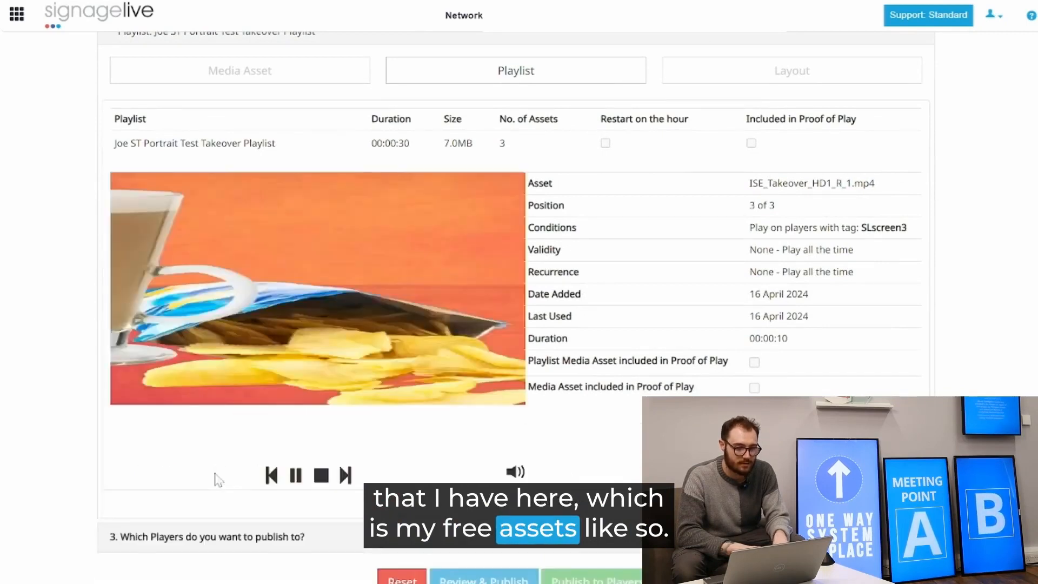
# Select the players to publish to by choosing the Signagelive HQ takeover group, and check the resulting player list.
pyautogui.scroll(-1, 346, 441)
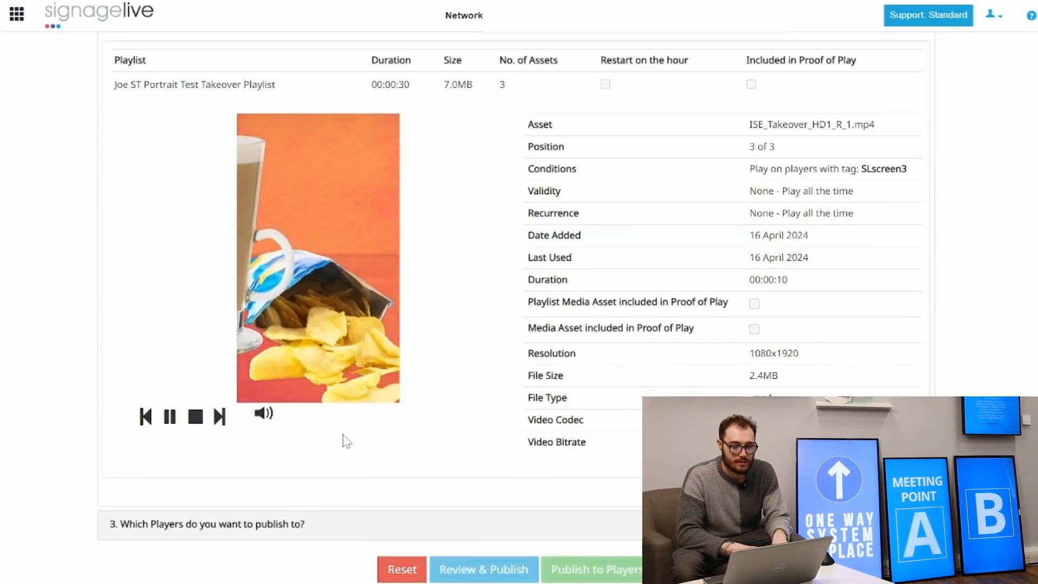
pyautogui.click(254, 535)
pyautogui.click(474, 262)
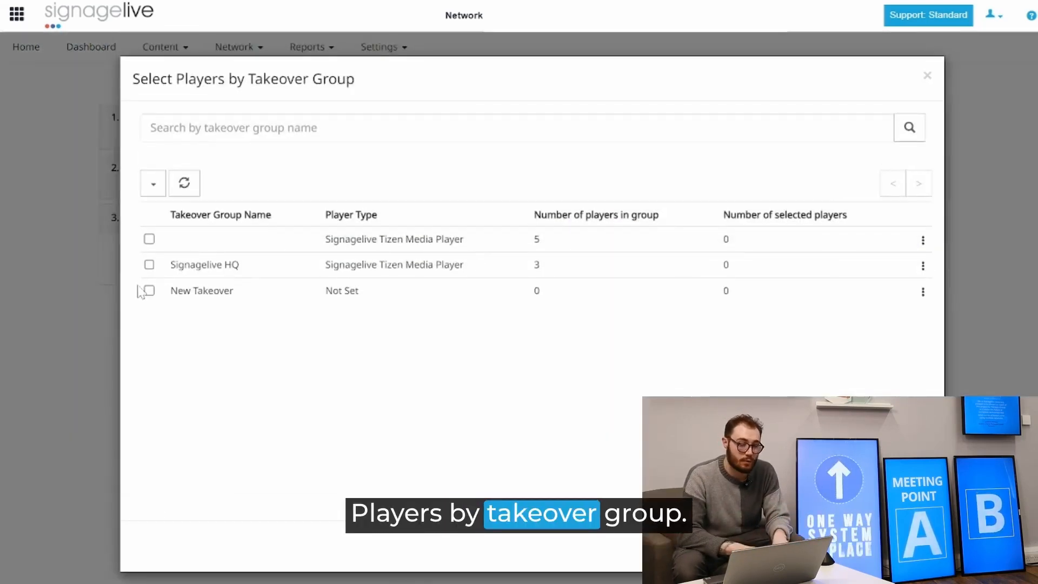
pyautogui.click(149, 265)
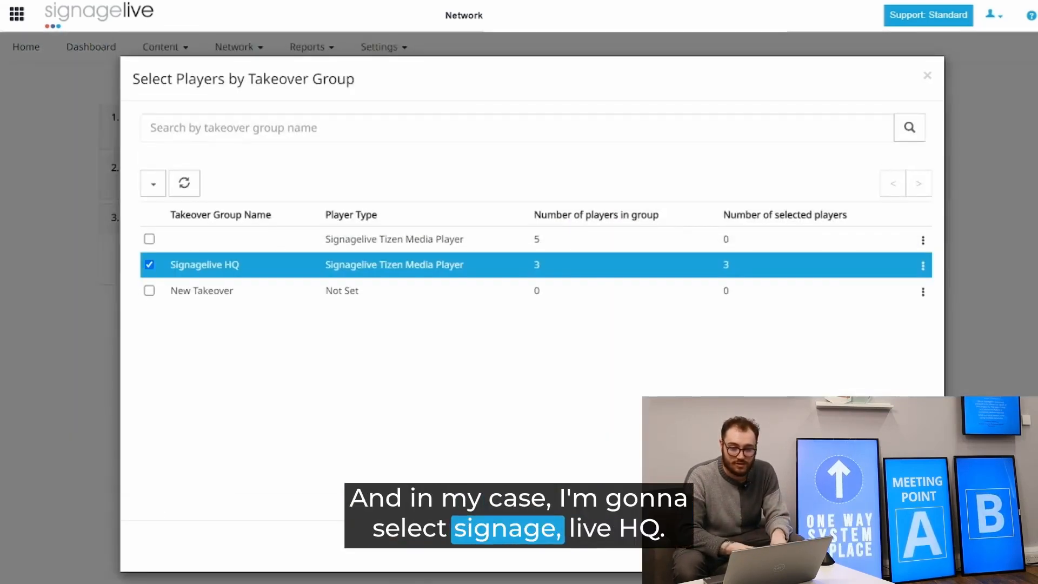
pyautogui.click(908, 546)
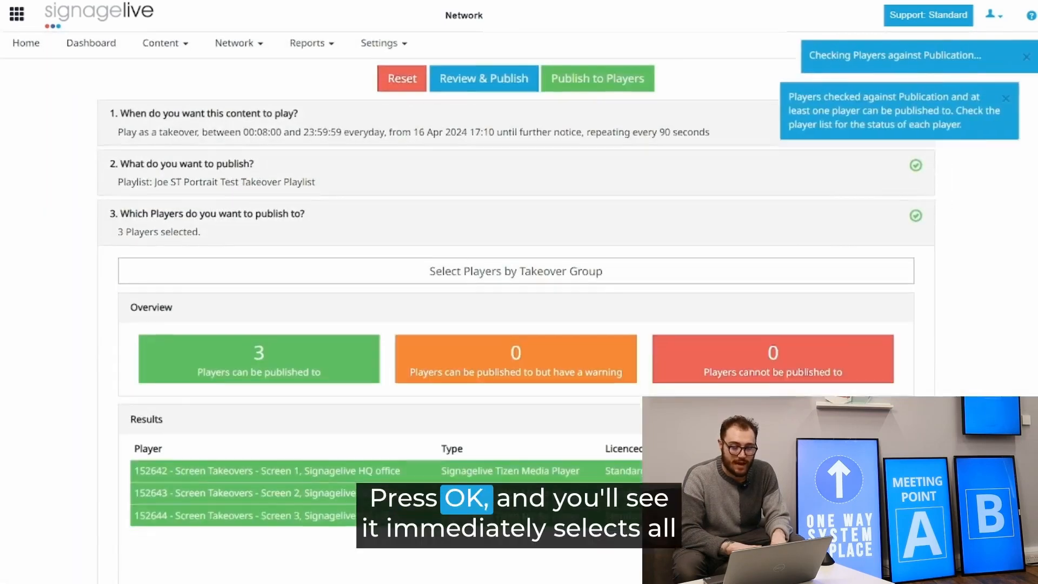
pyautogui.scroll(-2, 539, 399)
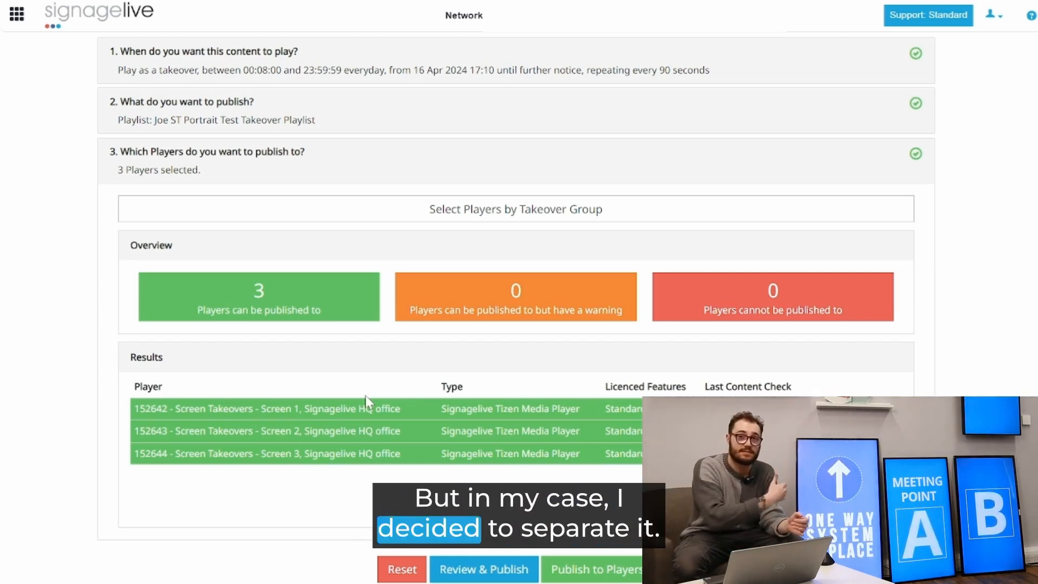
# Leave the publication for the playlist editor, discarding its unpublished configuration, and open the ST Portrait Test Takeover Playlist.
pyautogui.scroll(2, 185, 350)
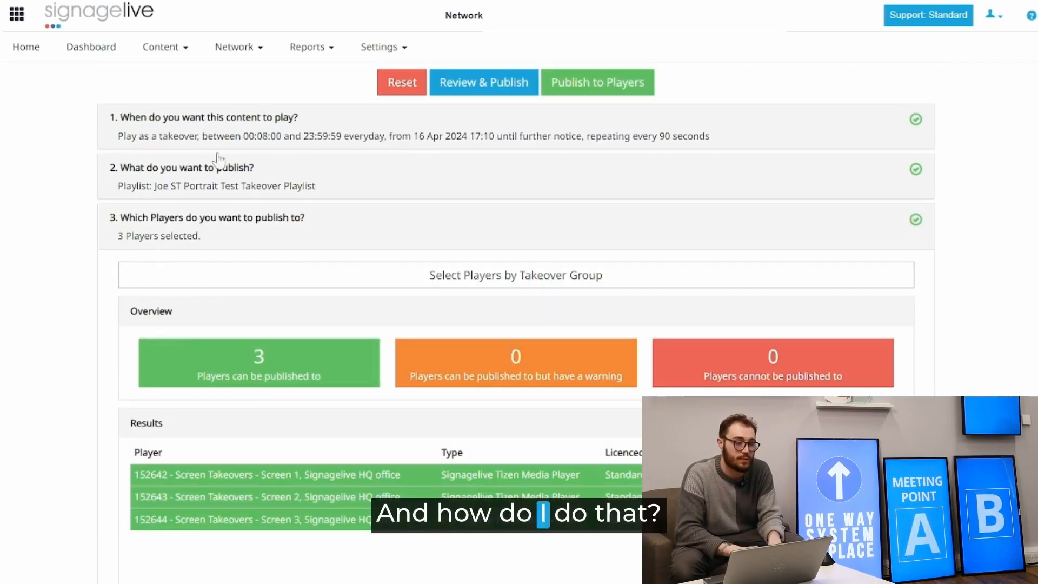
pyautogui.click(184, 49)
pyautogui.moveTo(176, 75)
pyautogui.click(268, 72)
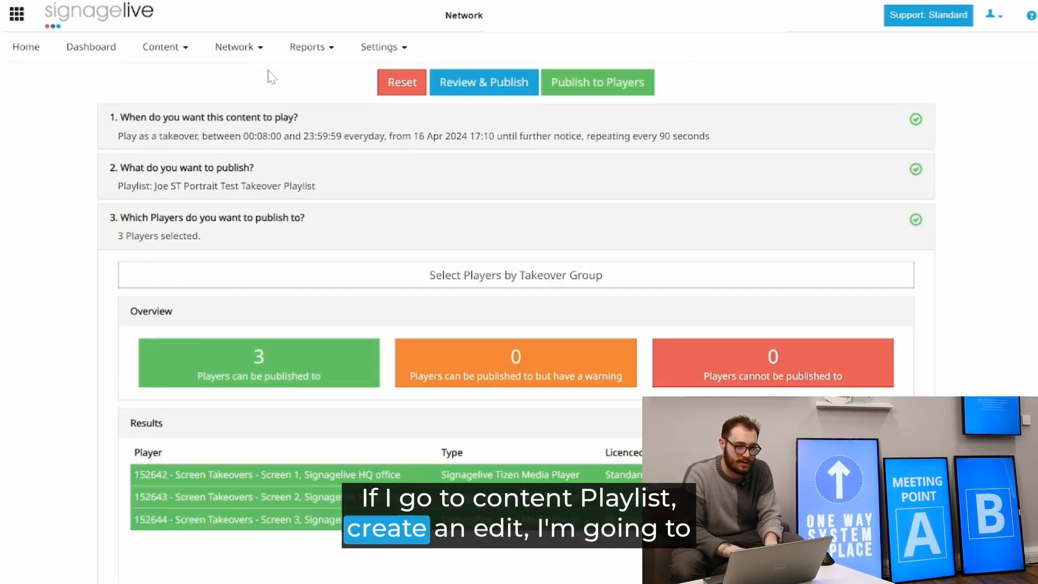
pyautogui.click(155, 43)
pyautogui.moveTo(210, 74)
pyautogui.click(298, 79)
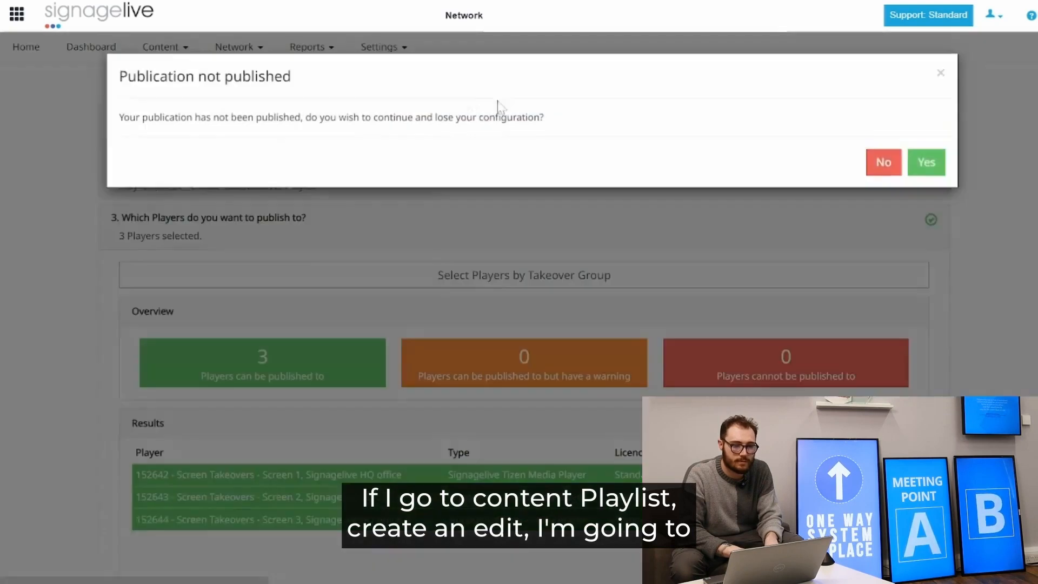
pyautogui.click(915, 166)
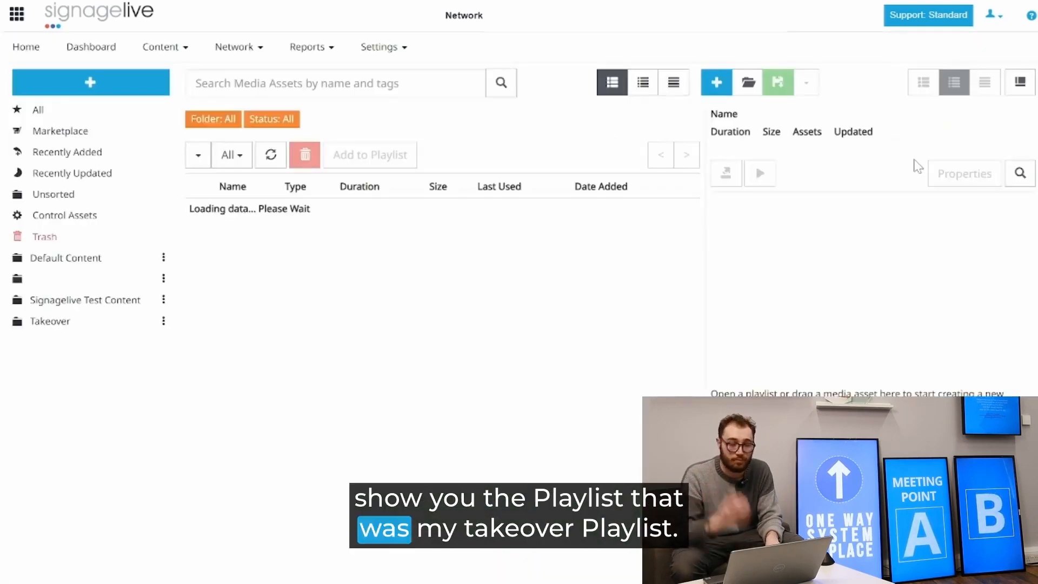
pyautogui.click(749, 83)
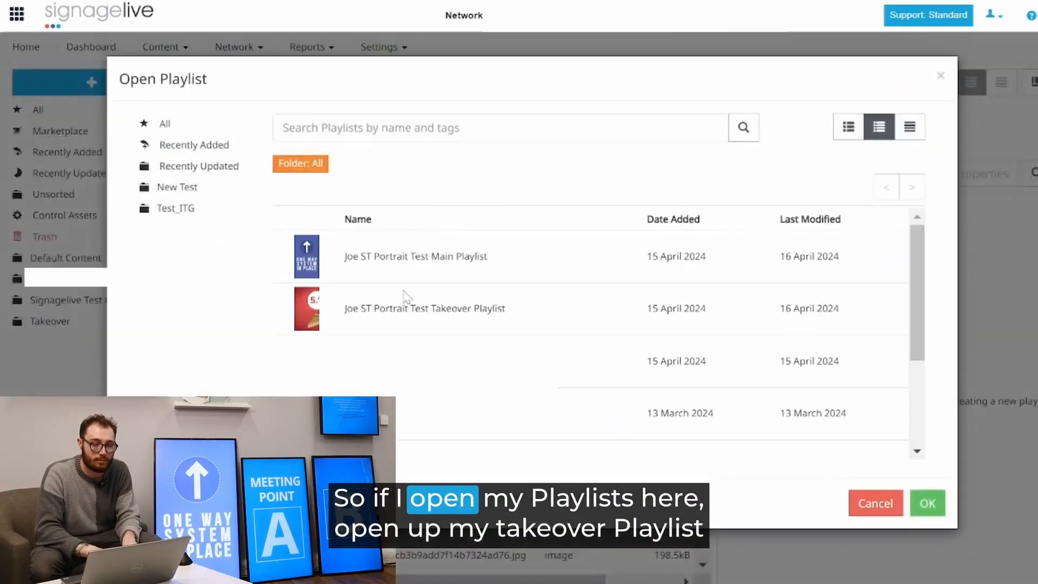
pyautogui.doubleClick(410, 308)
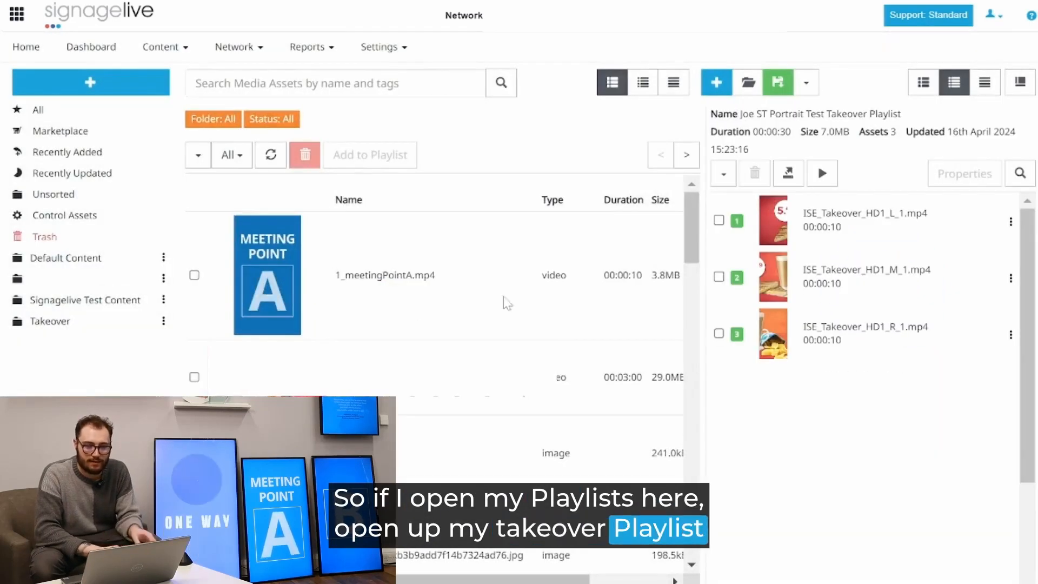
# Preview the playlist's three videos, ISE_Takeover_HD1_L_1.mp4, ISE_Takeover_HD1_M_1.mp4 and ISE_Takeover_HD1_R_1.mp4, one after another.
pyautogui.doubleClick(890, 232)
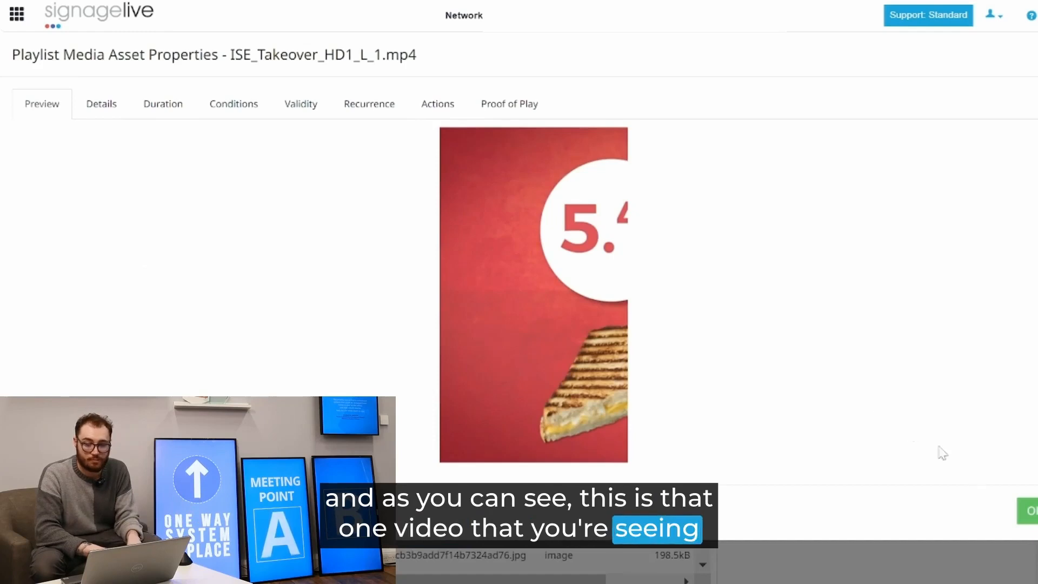
pyautogui.click(1031, 503)
pyautogui.moveTo(830, 287)
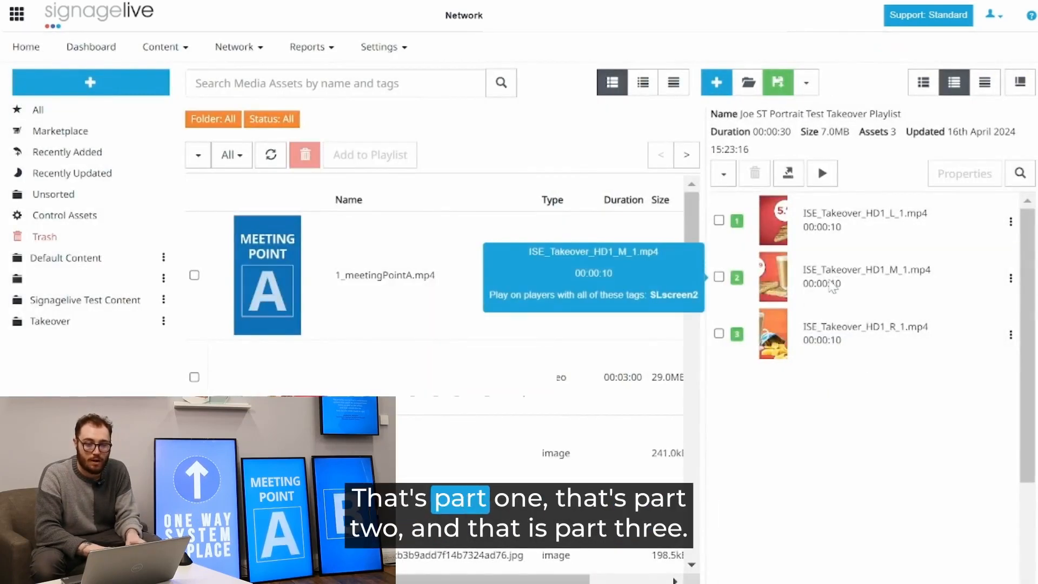
pyautogui.doubleClick(831, 285)
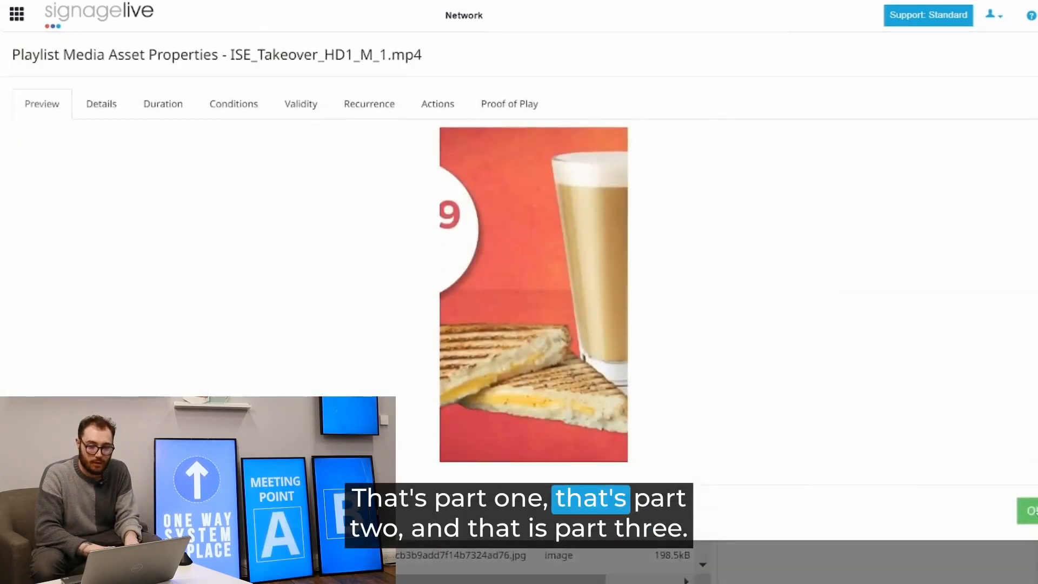
pyautogui.click(1031, 510)
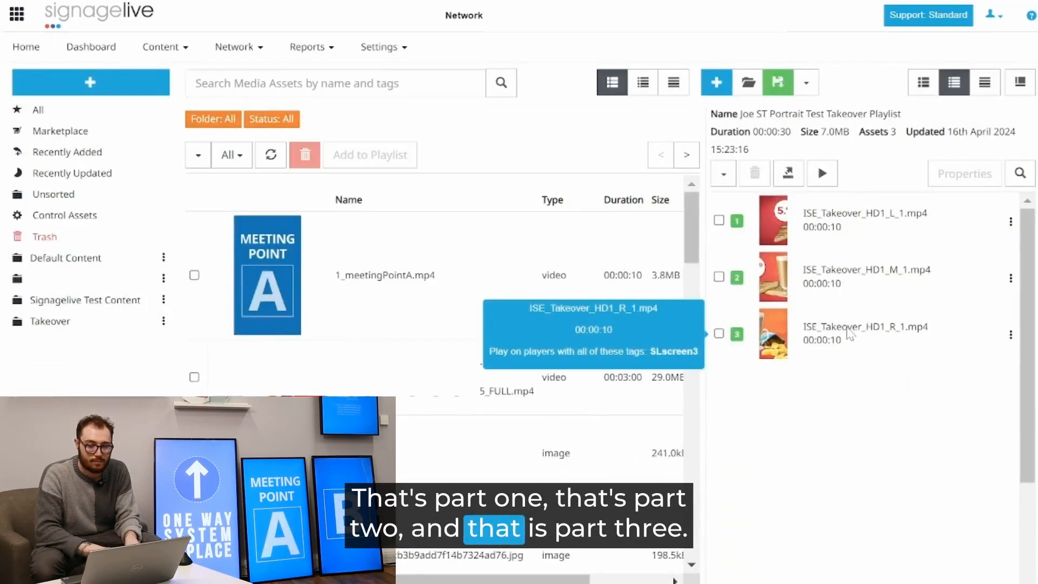
pyautogui.doubleClick(850, 334)
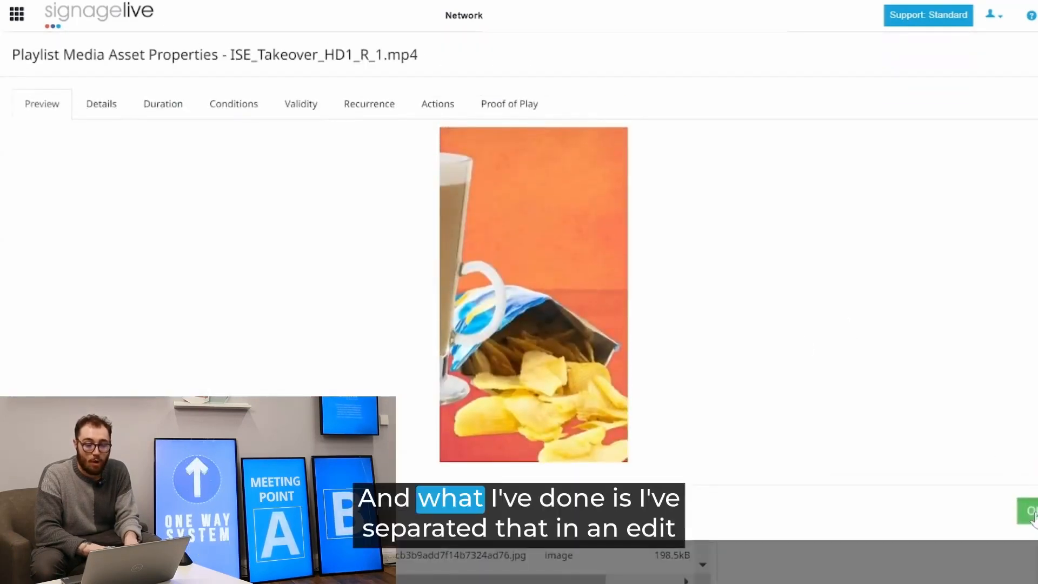
pyautogui.click(1030, 511)
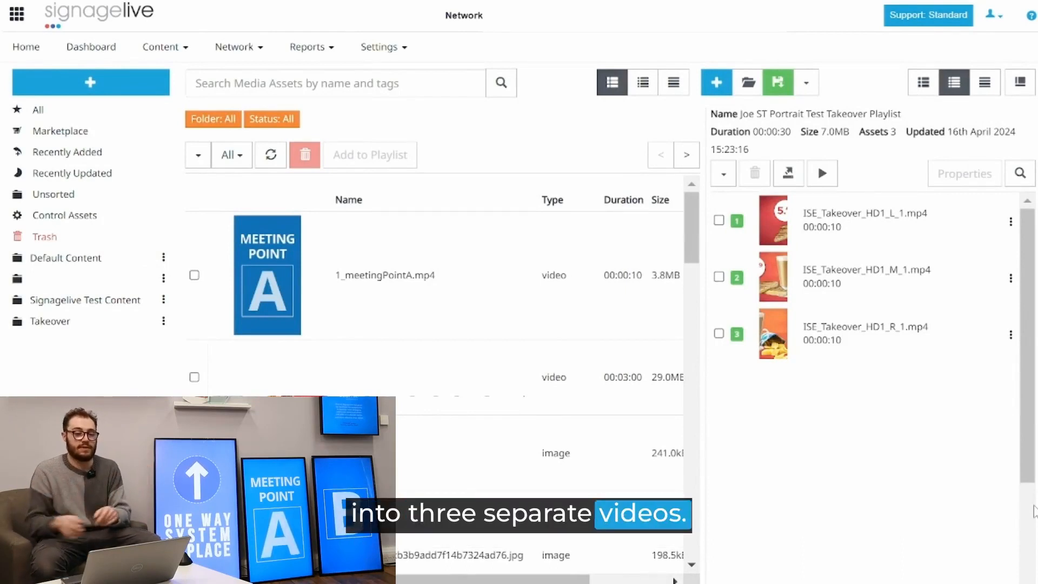
# Examine the playback conditions of ISE_Takeover_HD1_L_1.mp4 and the player tags assigned to the other two takeover videos.
pyautogui.moveTo(819, 236)
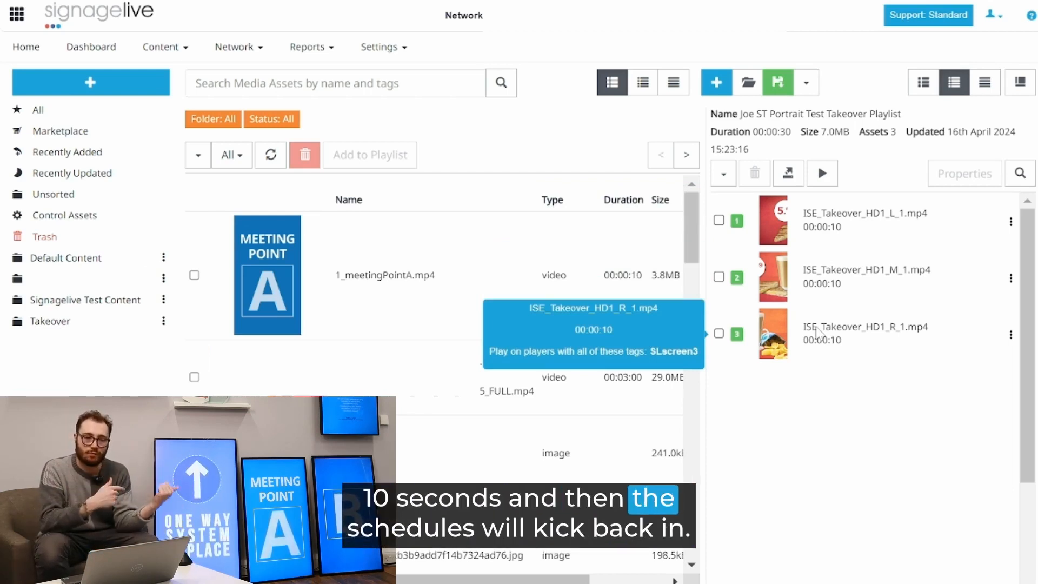
pyautogui.doubleClick(827, 222)
pyautogui.click(228, 119)
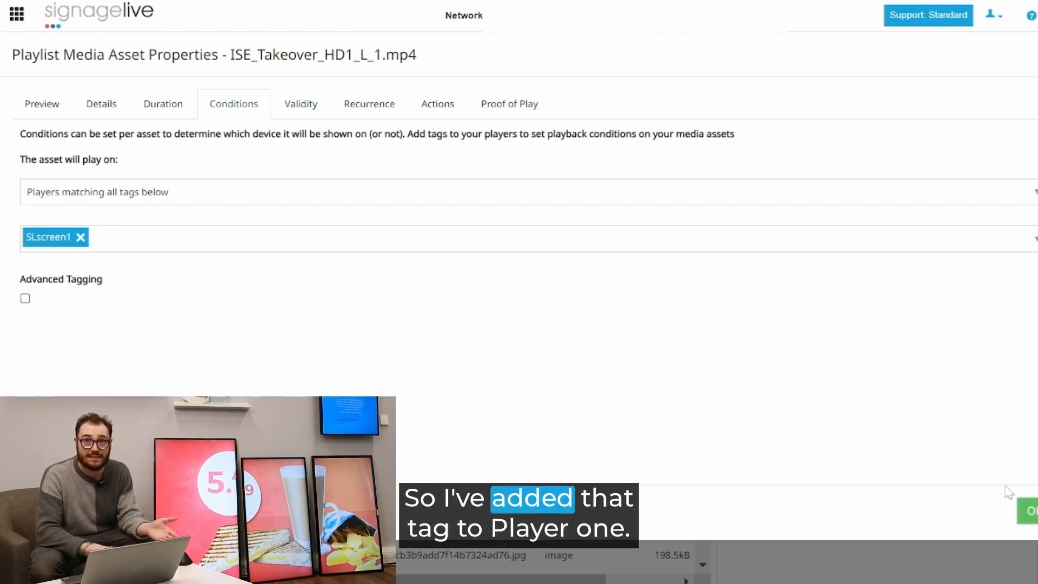
pyautogui.click(1026, 511)
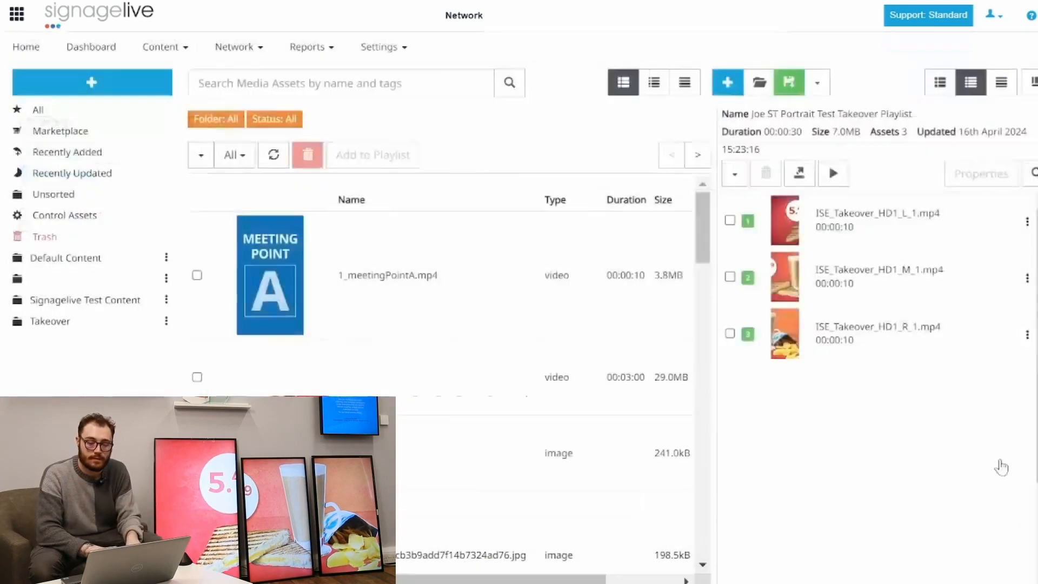
pyautogui.moveTo(896, 284)
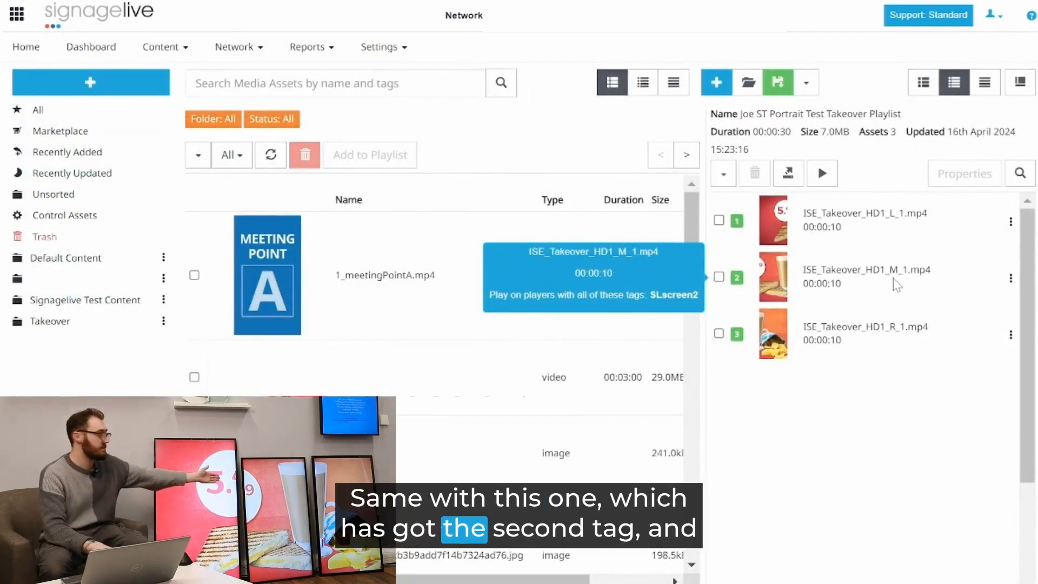
pyautogui.moveTo(888, 330)
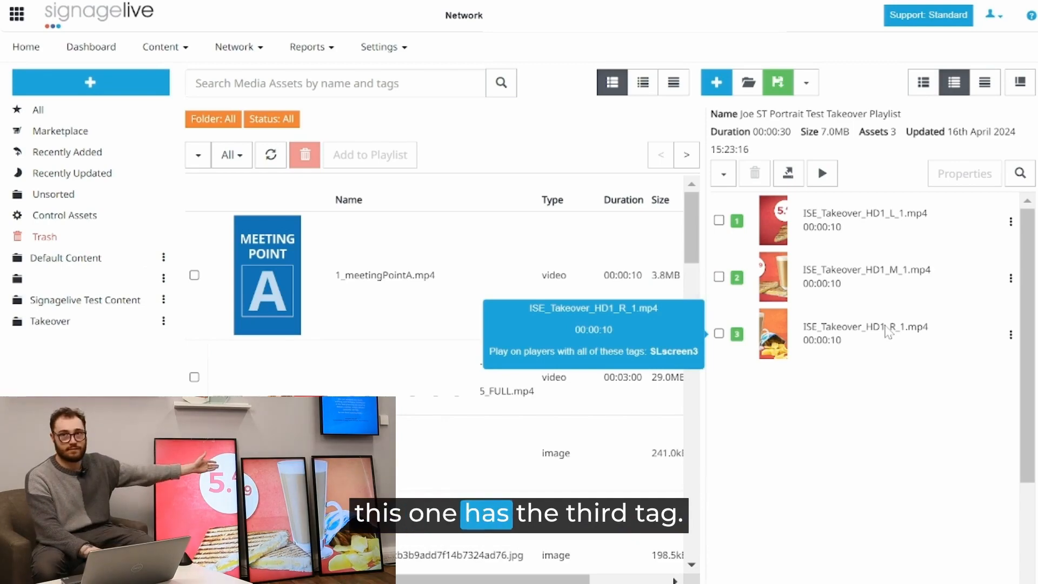